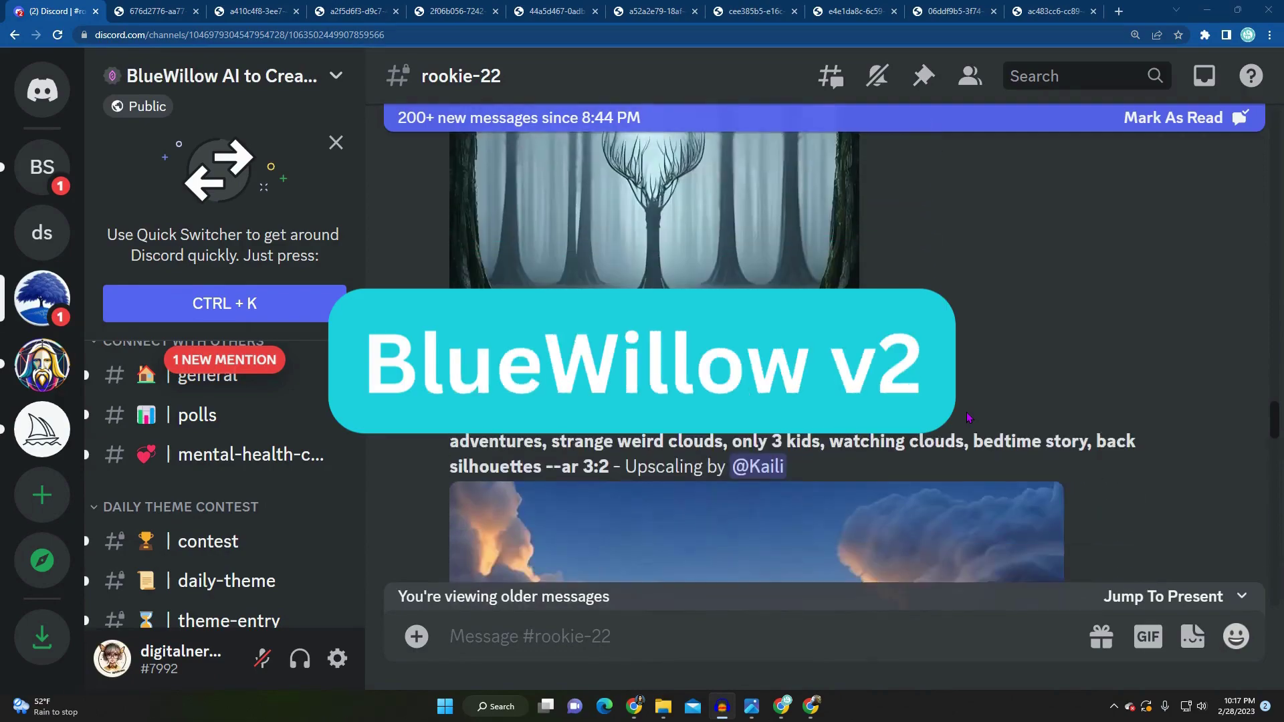
# Step: Examine the community's generated images and their prompts in the rookie-22 channel of the BlueWillow server
pyautogui.scroll(-5, 968, 418)
pyautogui.scroll(-9, 967, 418)
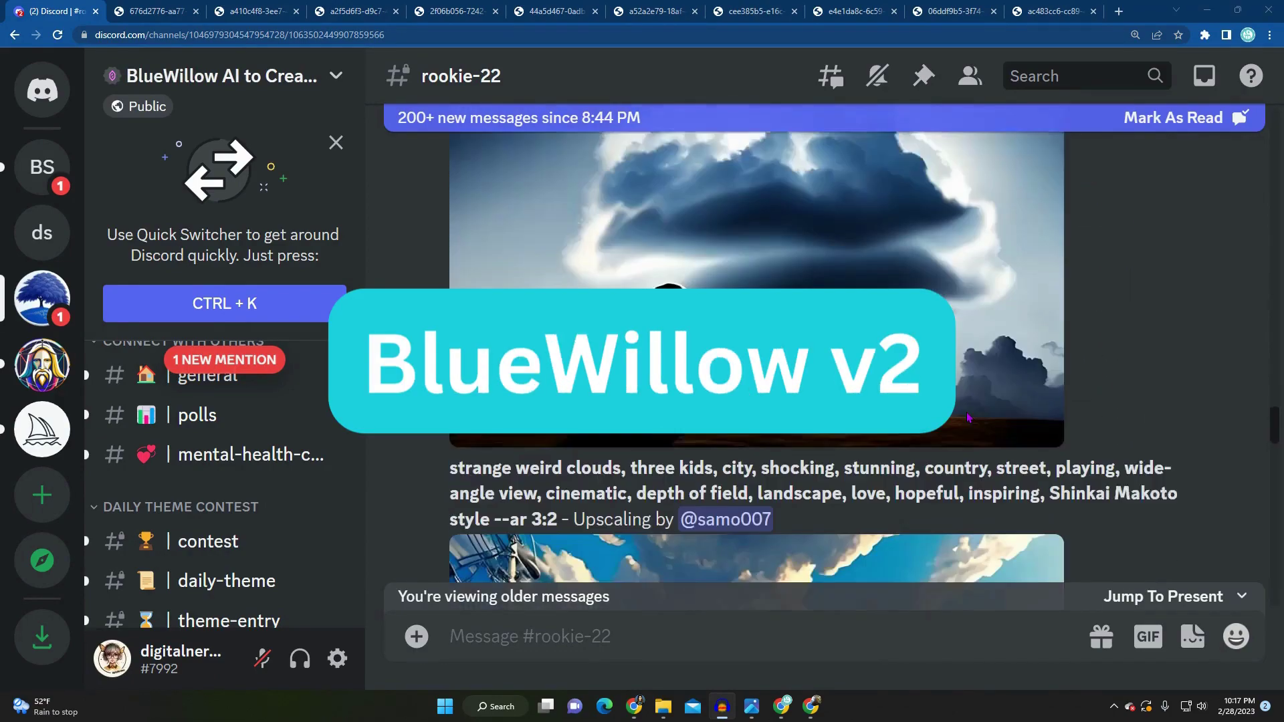
pyautogui.scroll(-4, 967, 418)
pyautogui.scroll(-2, 967, 418)
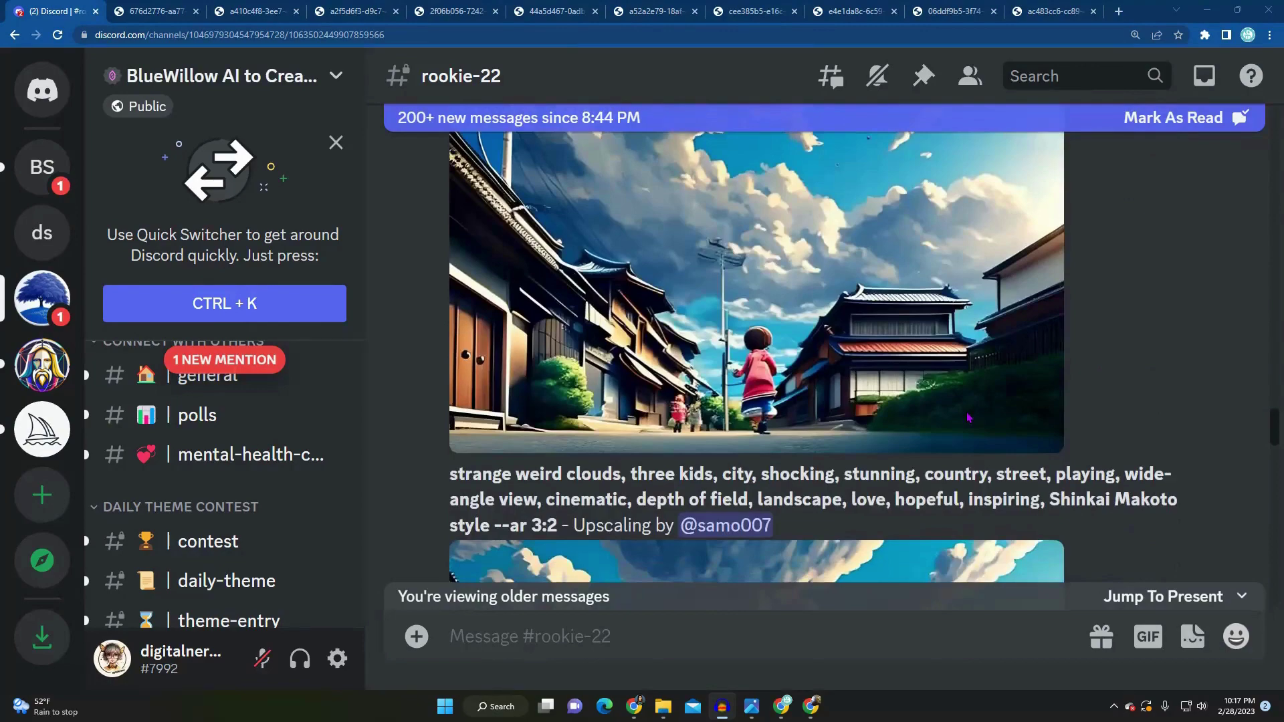
pyautogui.scroll(-6, 968, 418)
pyautogui.scroll(-6, 968, 418)
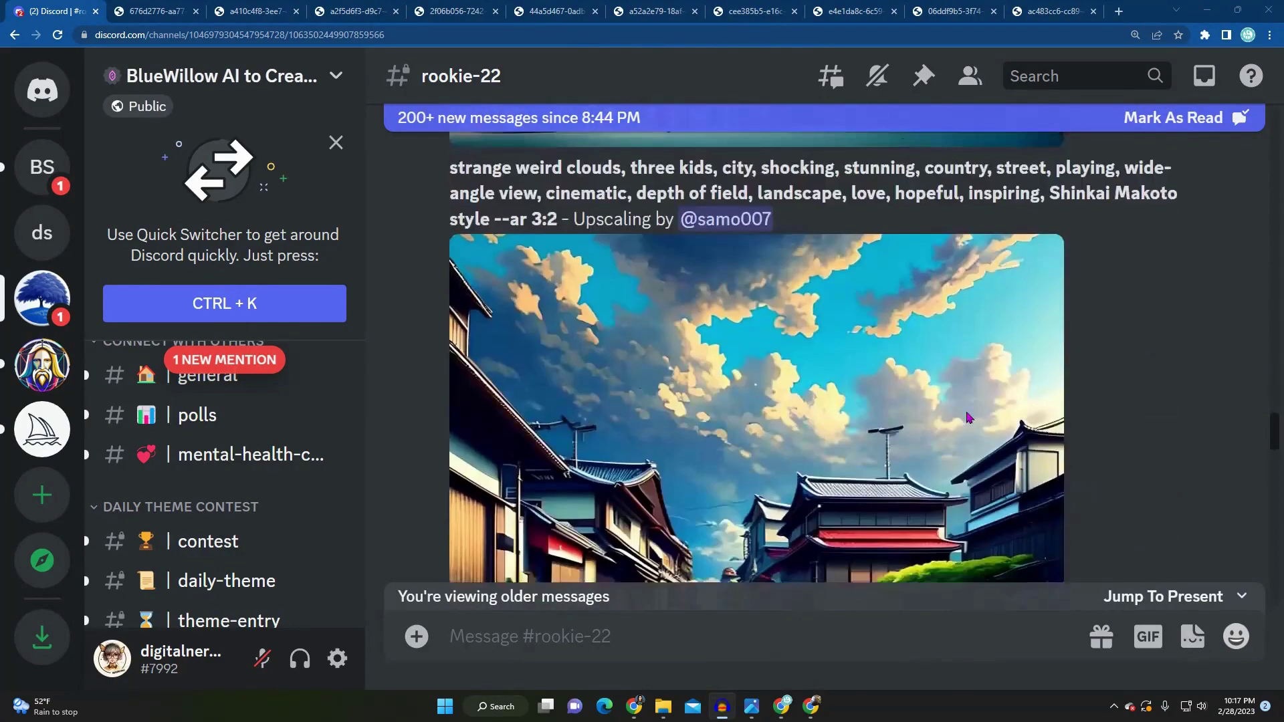
pyautogui.scroll(-5, 967, 418)
pyautogui.scroll(-5, 967, 418)
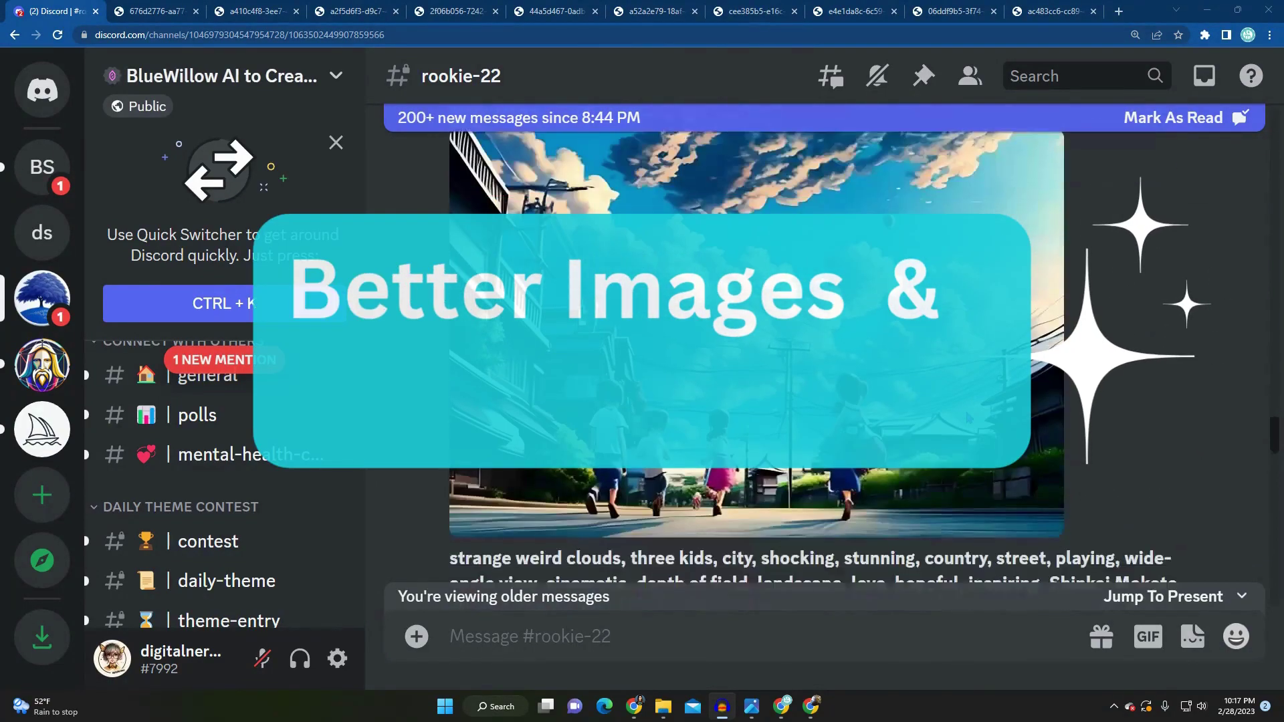
pyautogui.scroll(-10, 968, 418)
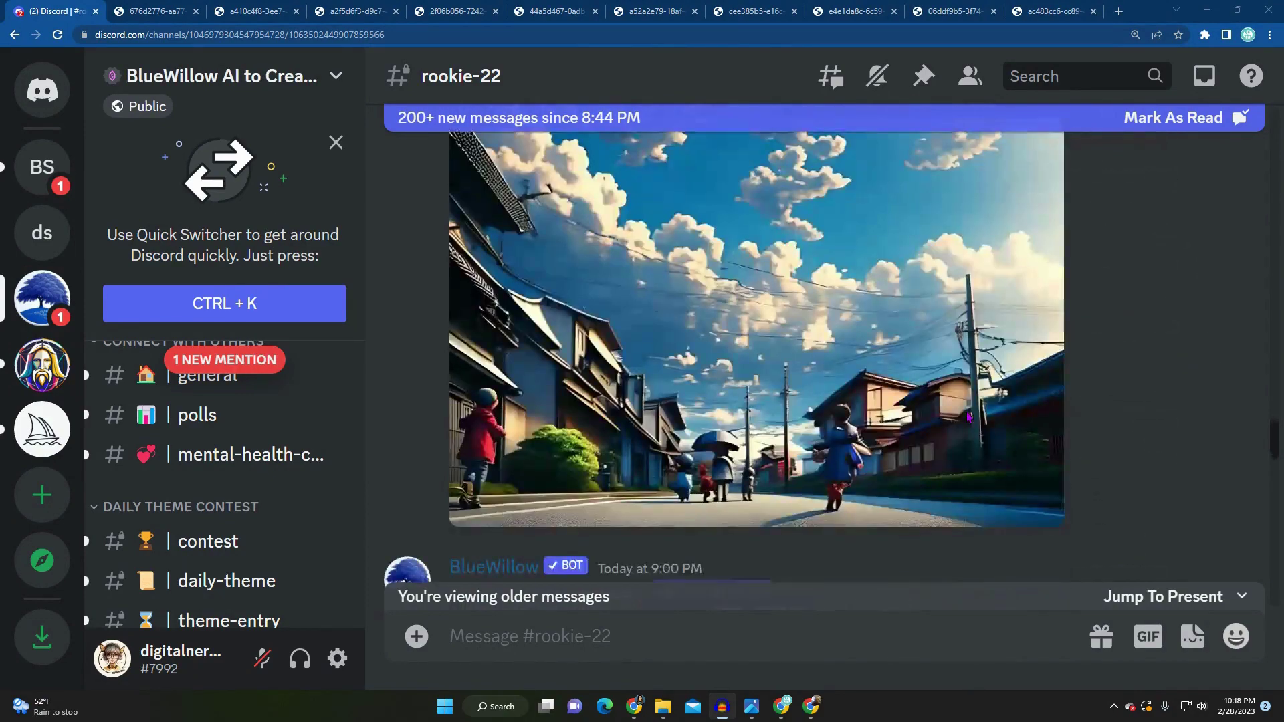
pyautogui.scroll(-9, 967, 418)
pyautogui.scroll(2, 967, 418)
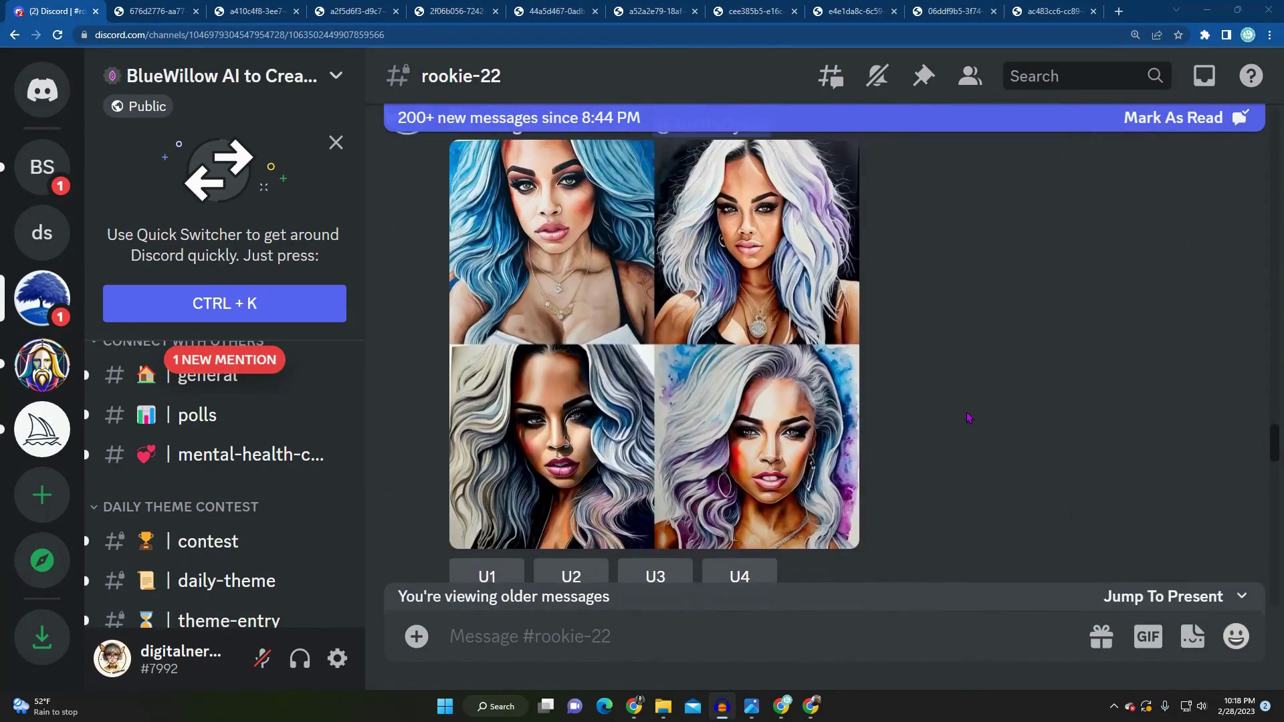
pyautogui.scroll(2, 968, 418)
pyautogui.scroll(-2, 968, 418)
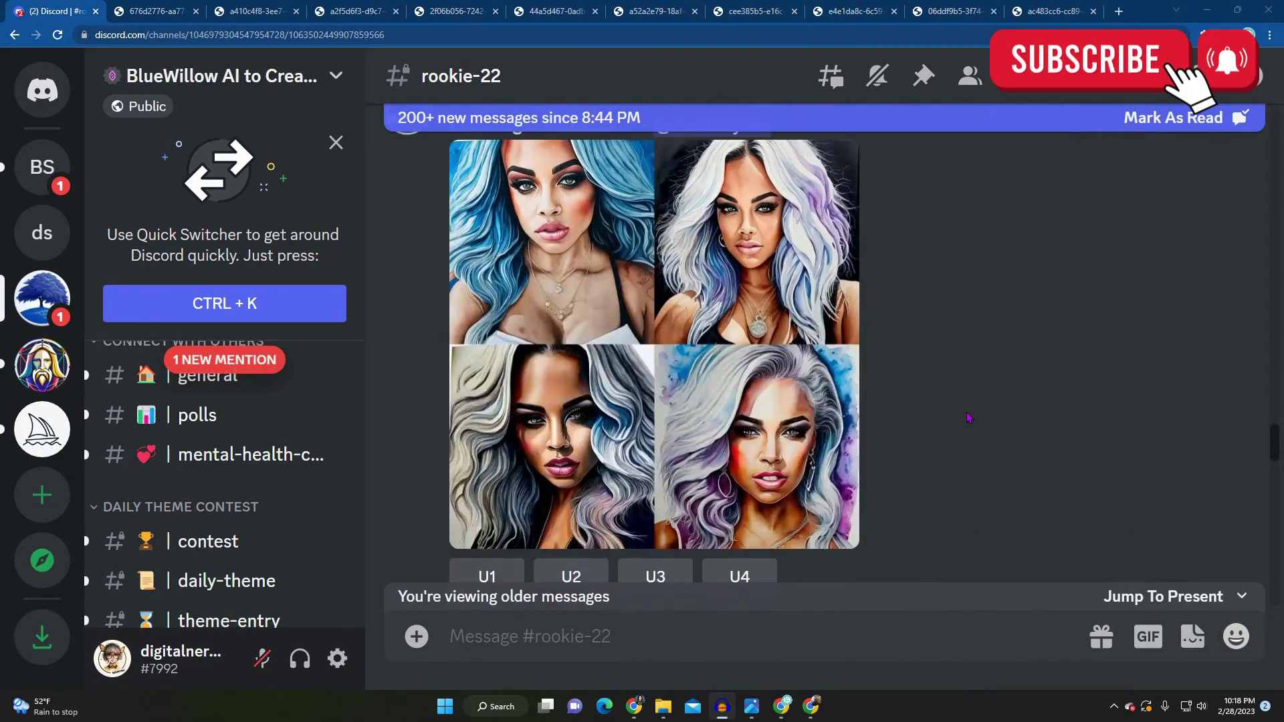
pyautogui.scroll(-10, 967, 417)
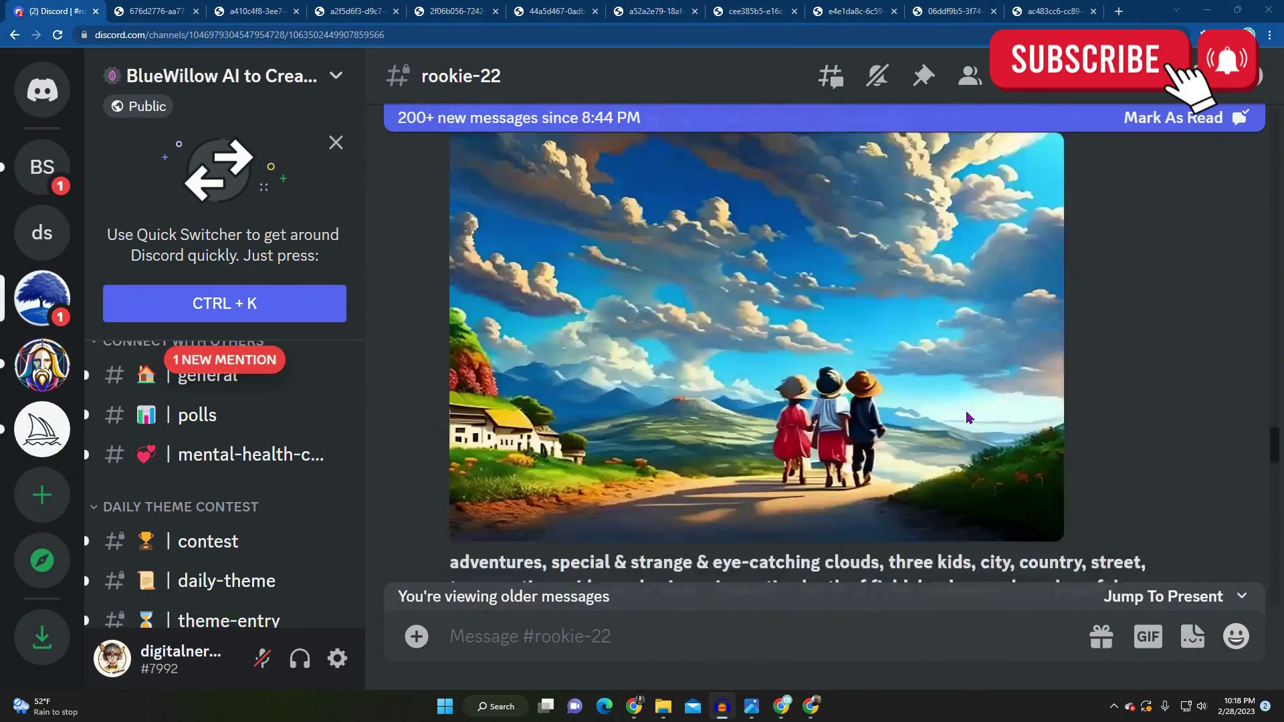
pyautogui.scroll(-10, 968, 418)
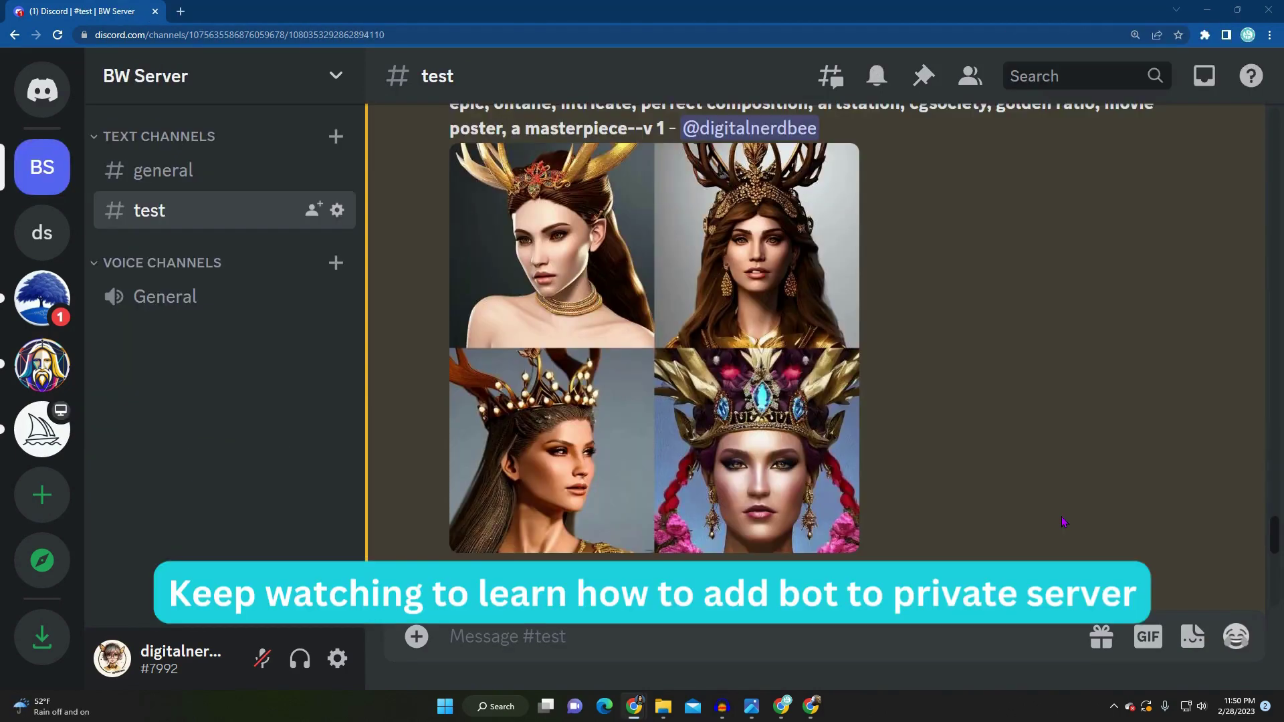
# Step: Review the deer crown woman prompt in the test channel, highlighting its subject, style keywords and the --v 1 parameter
pyautogui.scroll(3, 1063, 522)
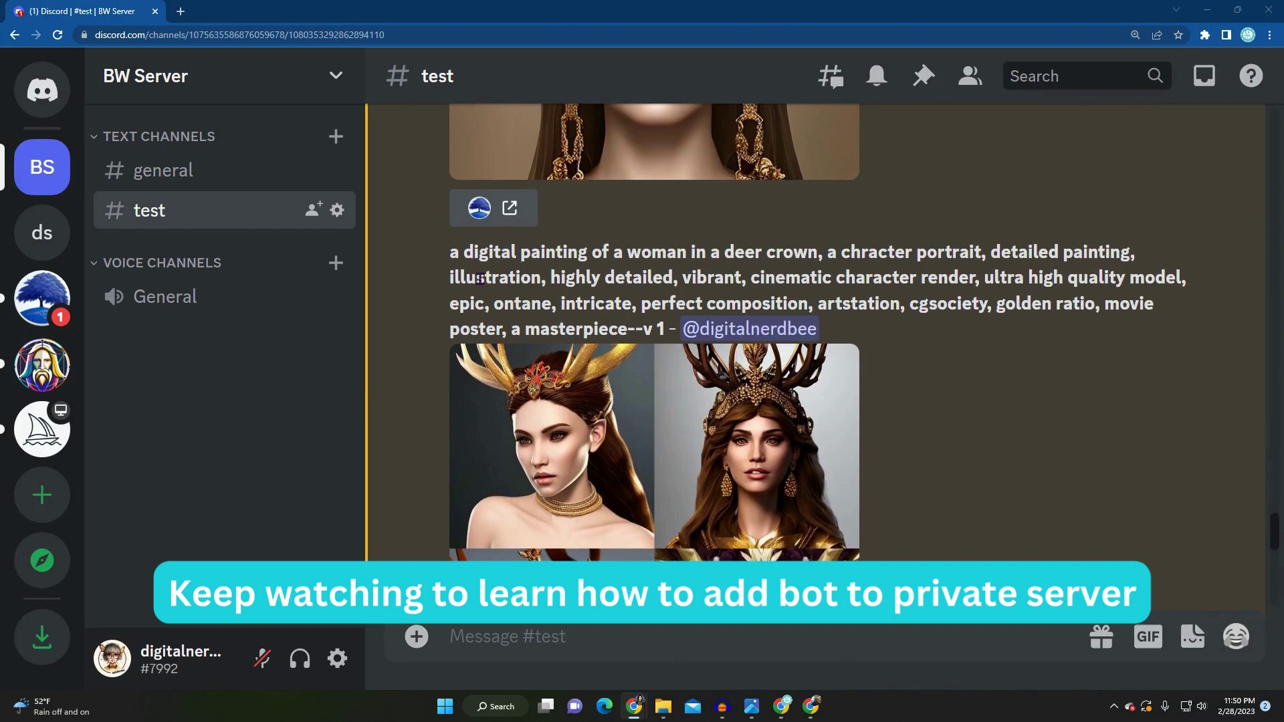
pyautogui.moveTo(446, 258)
pyautogui.mouseDown()
pyautogui.moveTo(788, 277)
pyautogui.moveTo(819, 253)
pyautogui.mouseUp()
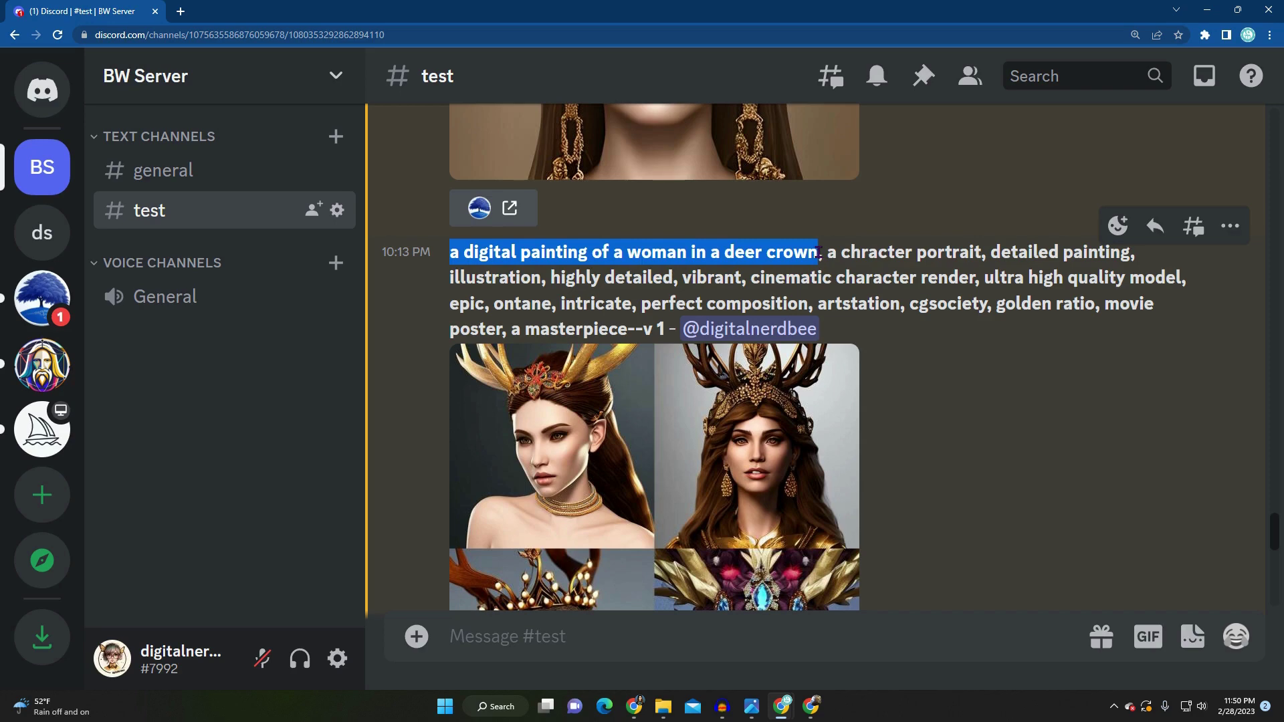
pyautogui.moveTo(604, 277); pyautogui.dragTo(1182, 305)
pyautogui.scroll(-2, 1114, 367)
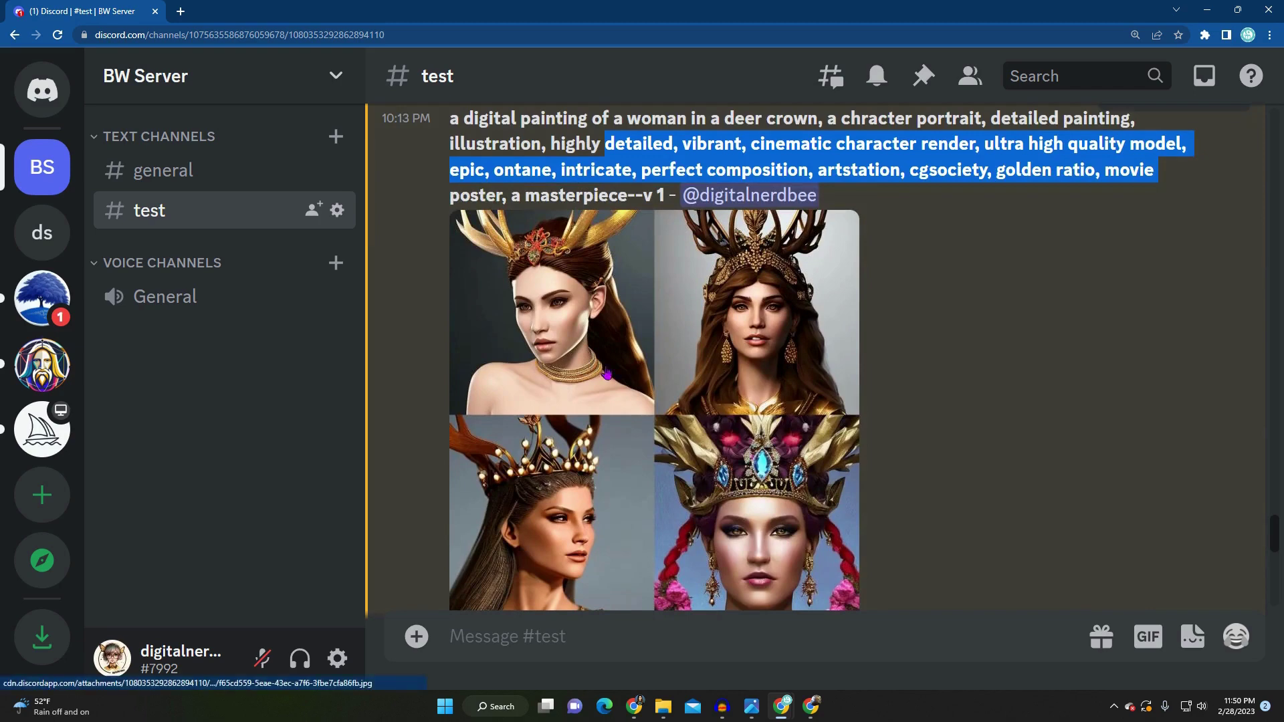
pyautogui.scroll(-1, 993, 406)
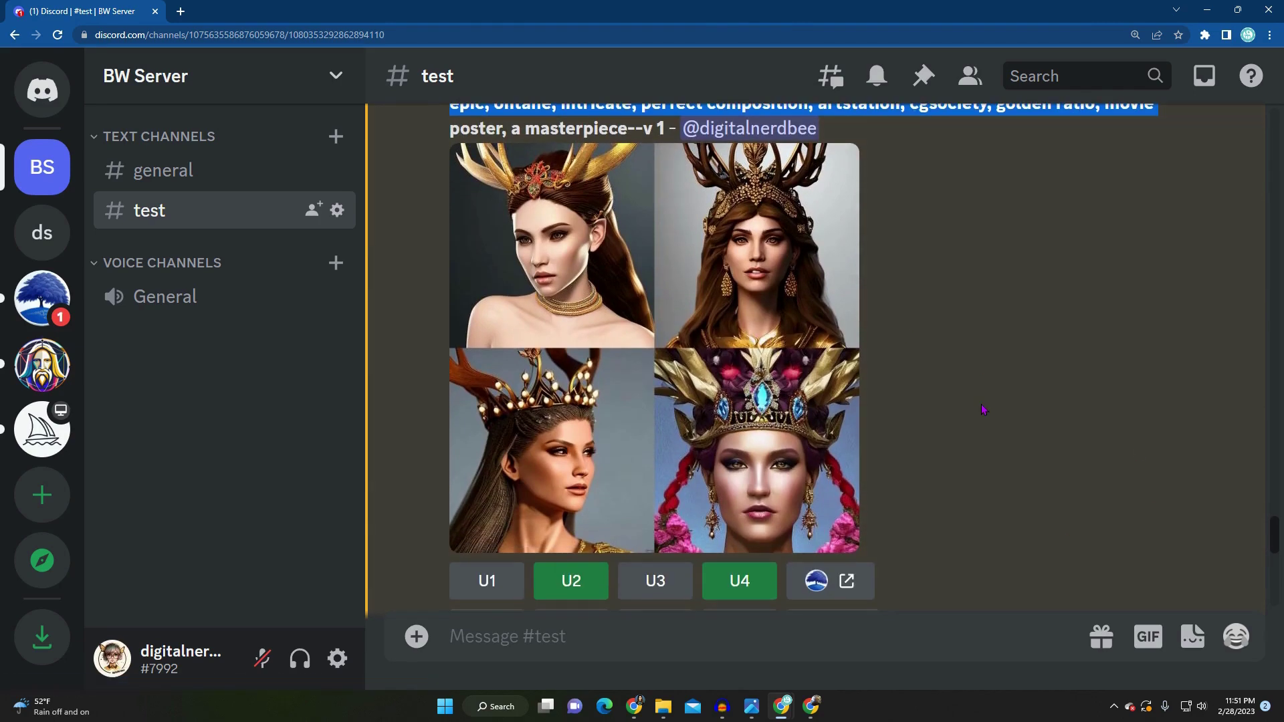
pyautogui.scroll(1, 982, 409)
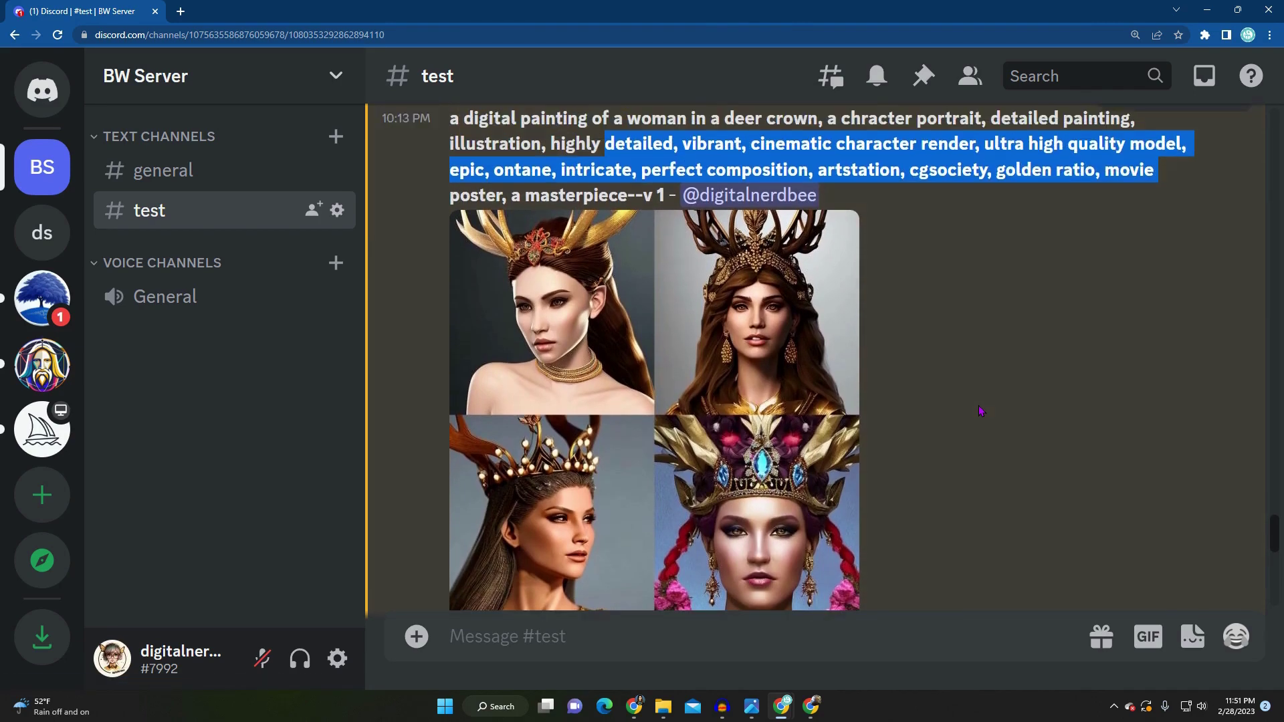
pyautogui.click(660, 195)
pyautogui.moveTo(663, 196); pyautogui.dragTo(627, 195)
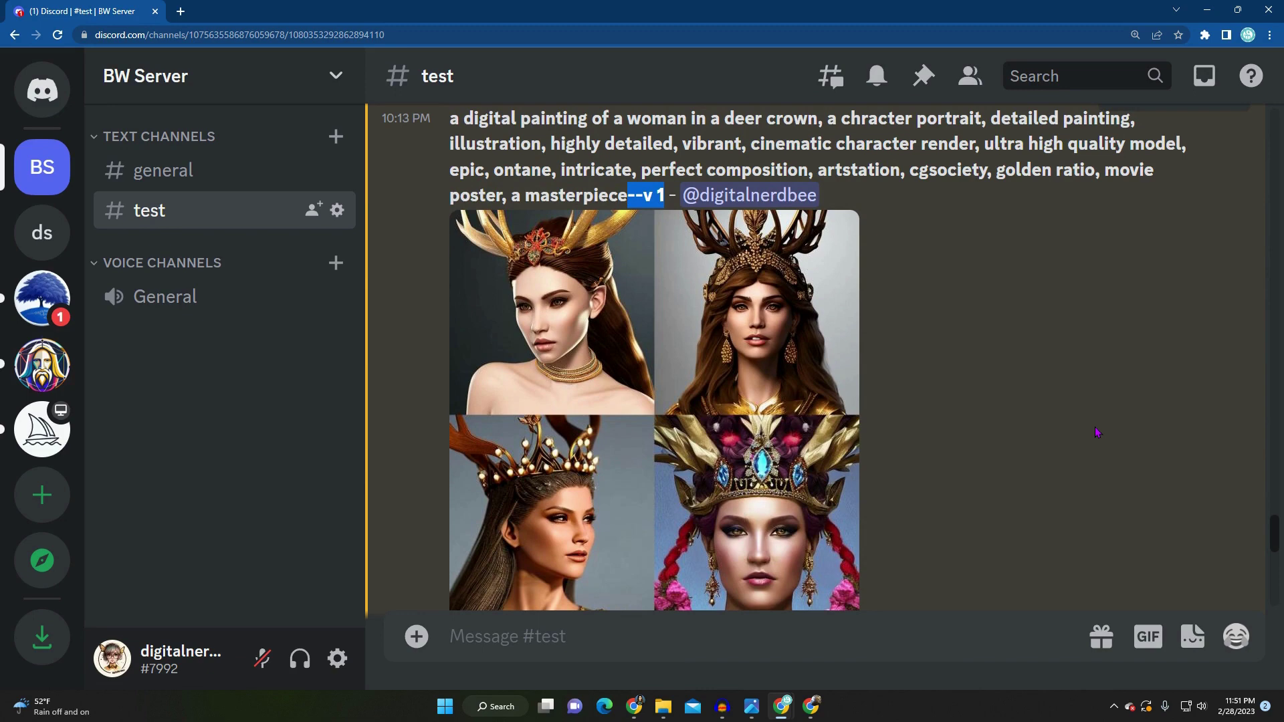
# Step: View the four-image deer crown grid generated without the --v 1 parameter at enlarged size, and close the preview
pyautogui.scroll(-1, 1097, 431)
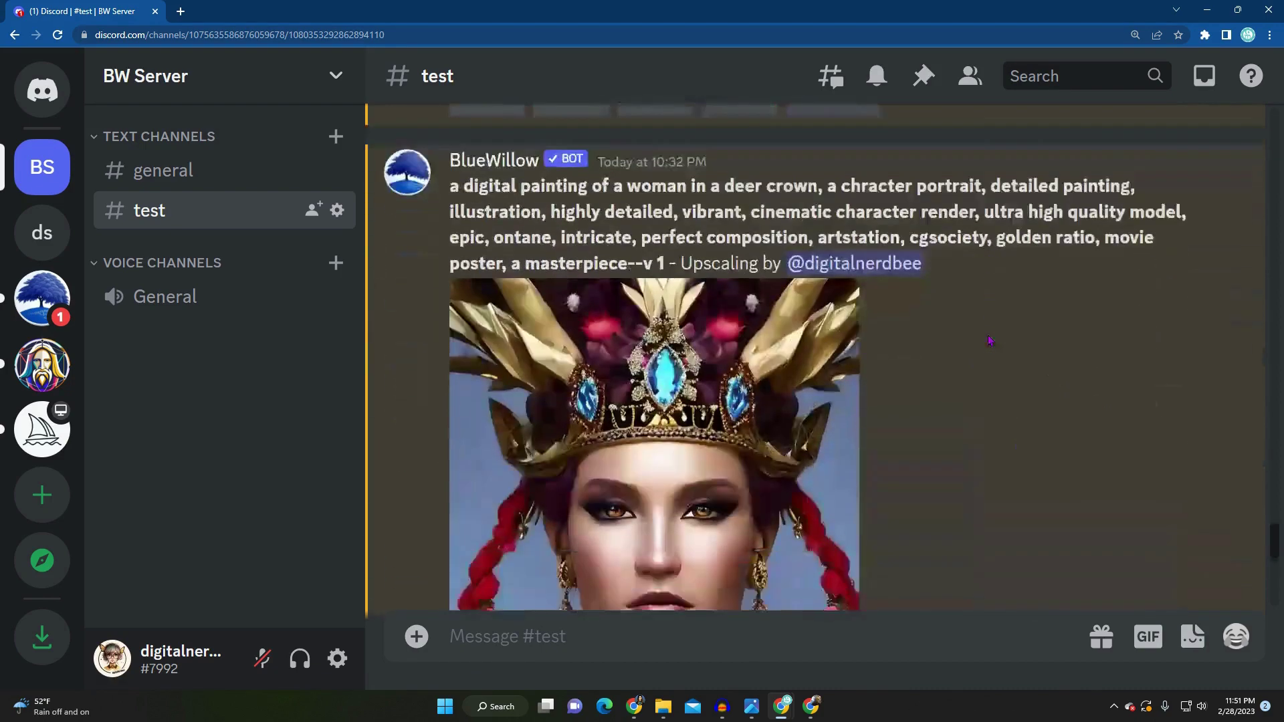
pyautogui.scroll(-10, 990, 341)
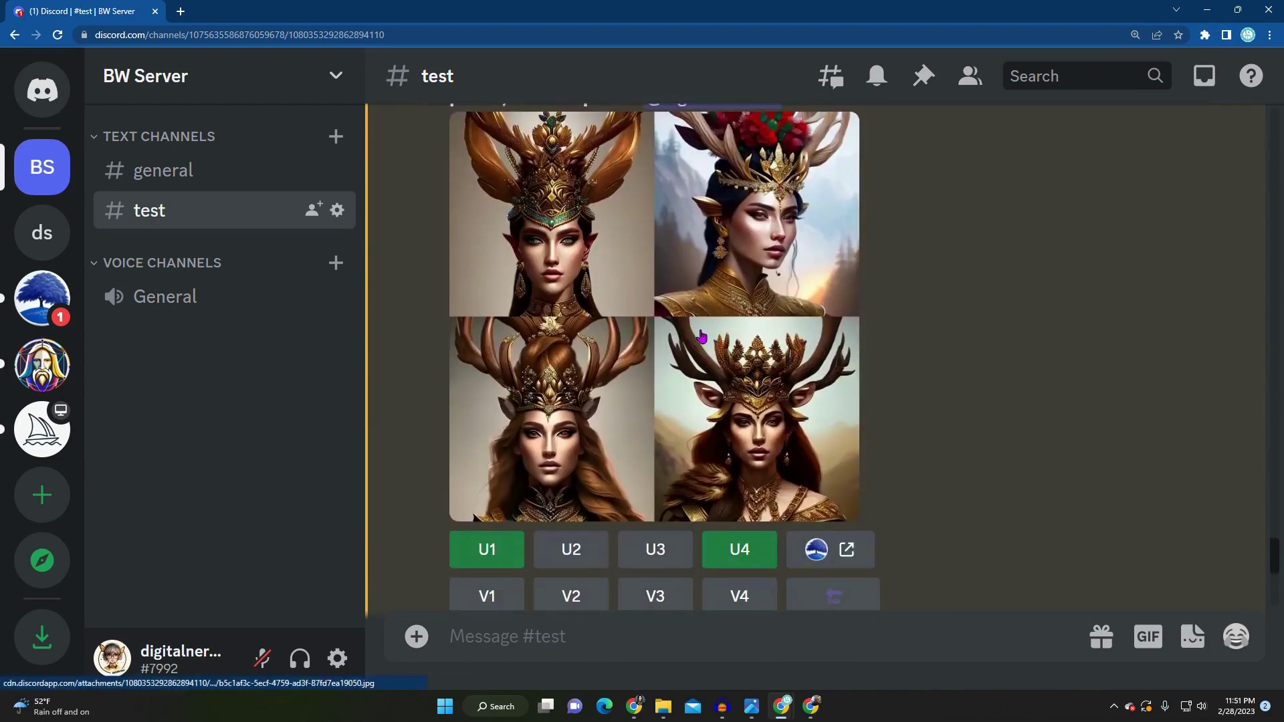
pyautogui.click(651, 351)
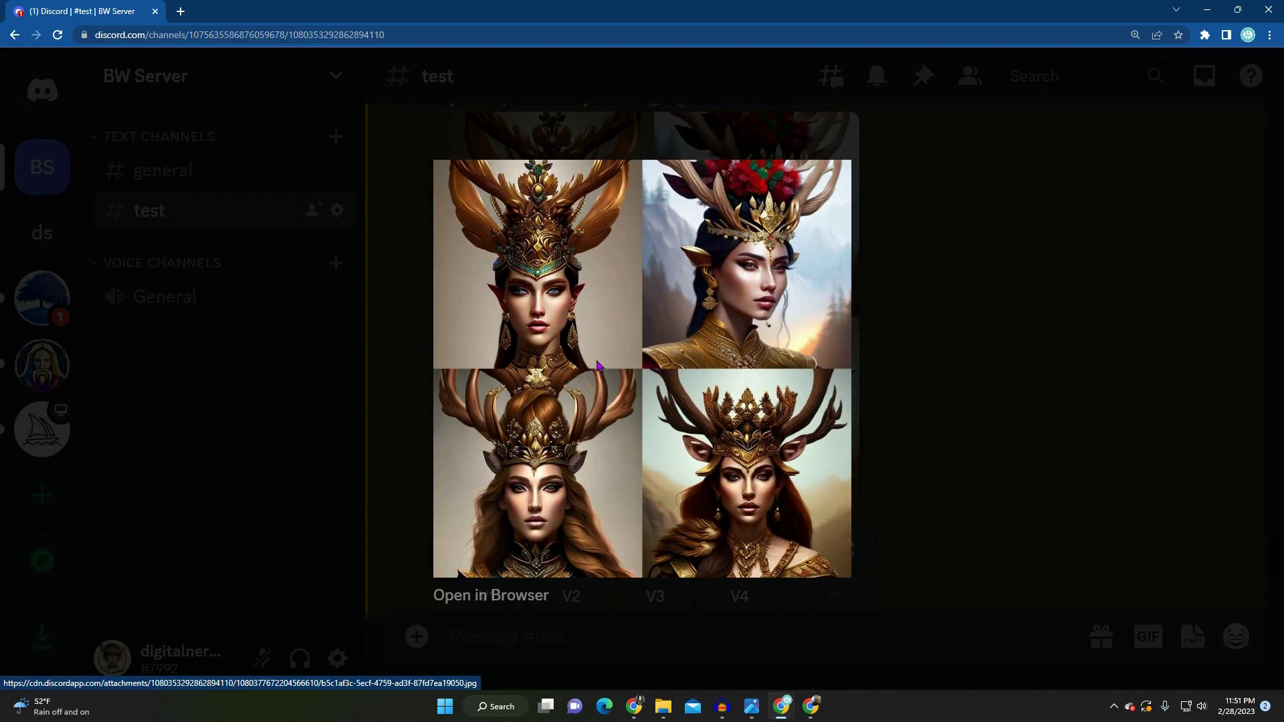
pyautogui.click(1053, 382)
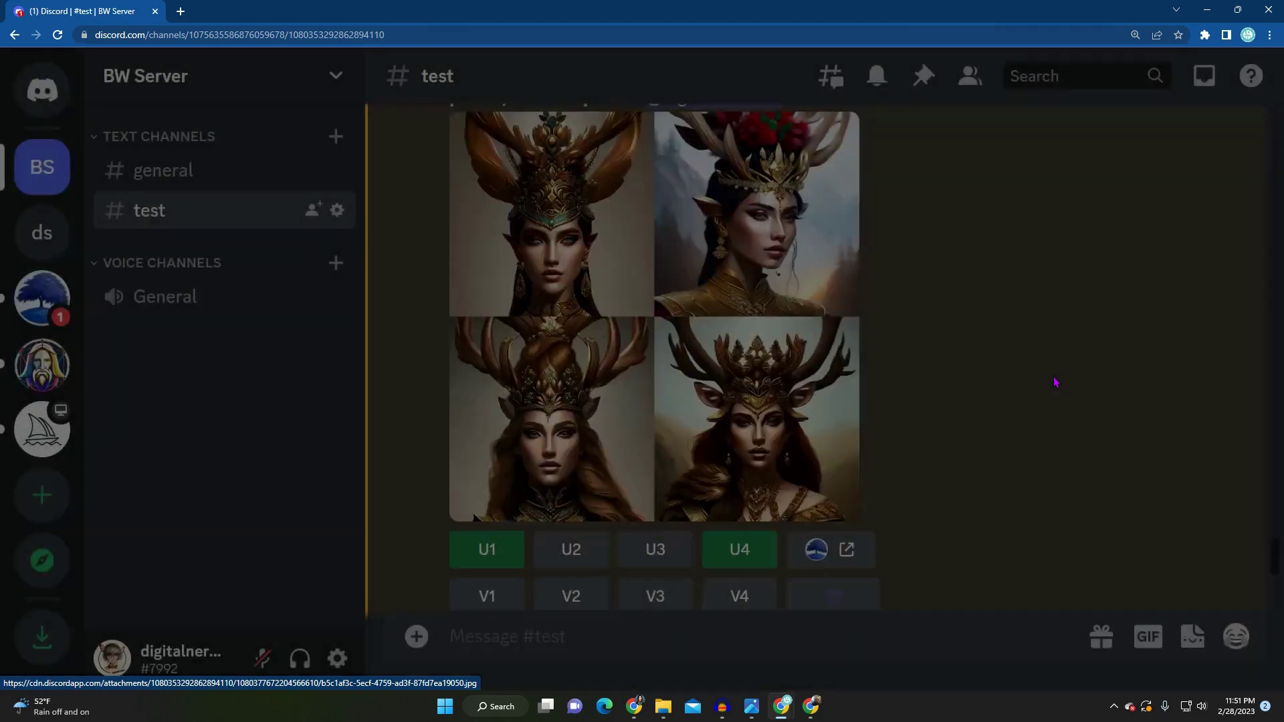
# Step: Compare the grid's prompt with the --v 1 upscale of the blue-jewelled crown portrait, viewing that portrait enlarged
pyautogui.scroll(3, 990, 393)
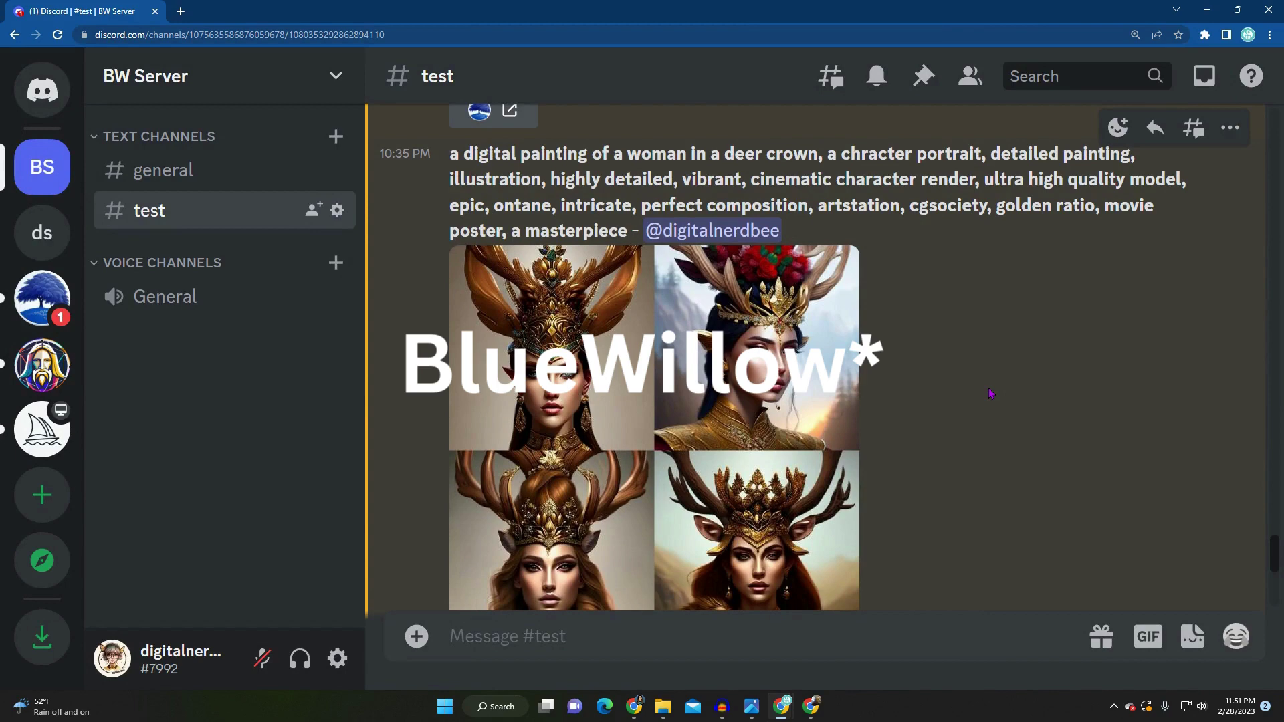
pyautogui.scroll(-1, 991, 393)
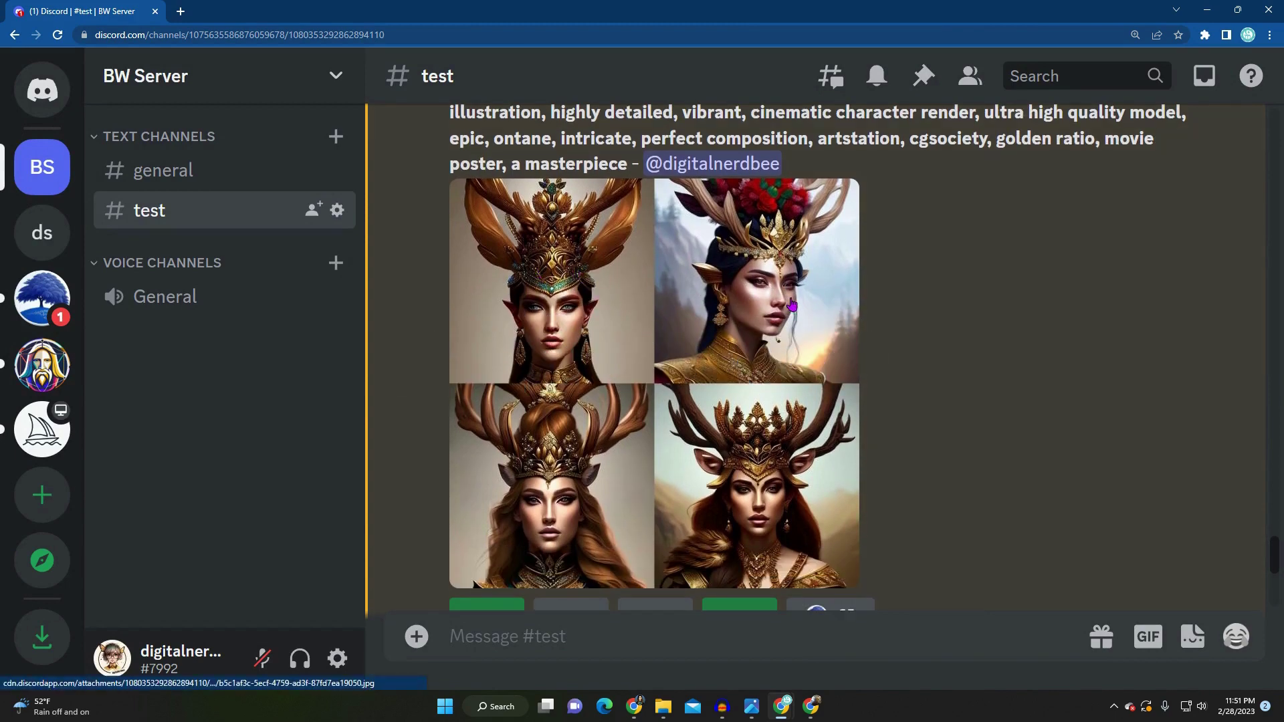
pyautogui.scroll(2, 761, 477)
pyautogui.scroll(5, 761, 476)
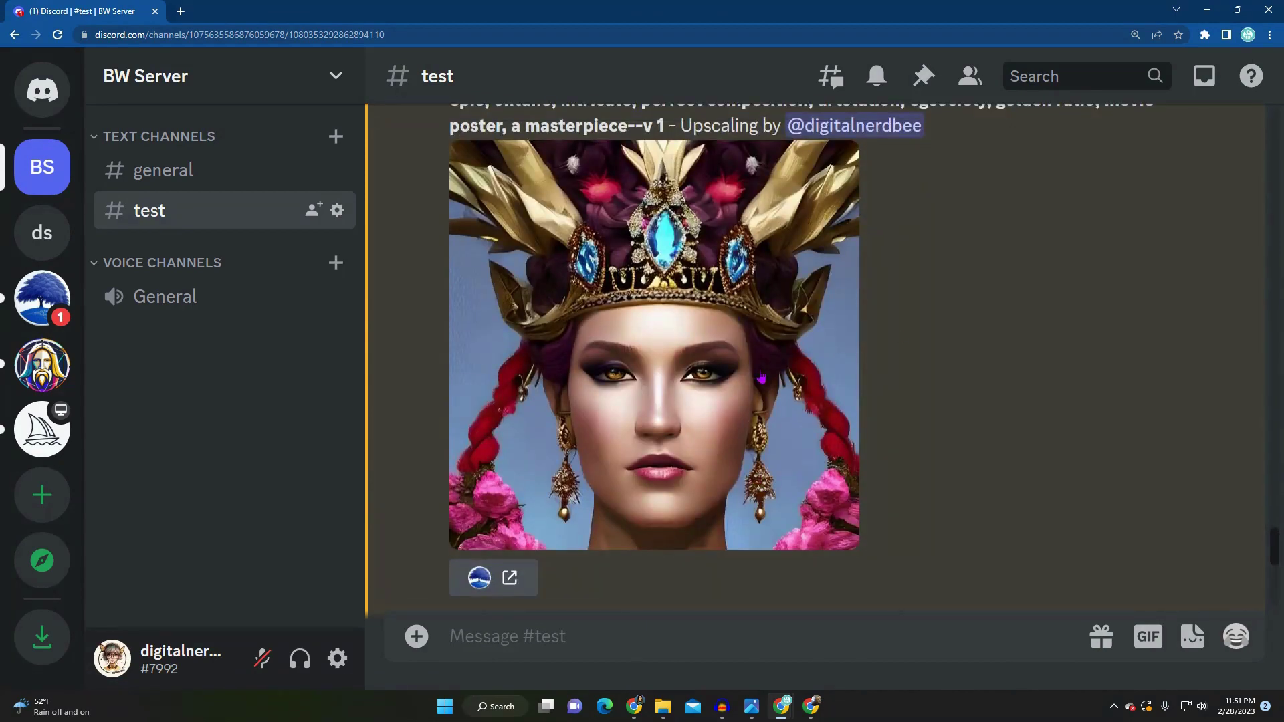
pyautogui.click(670, 364)
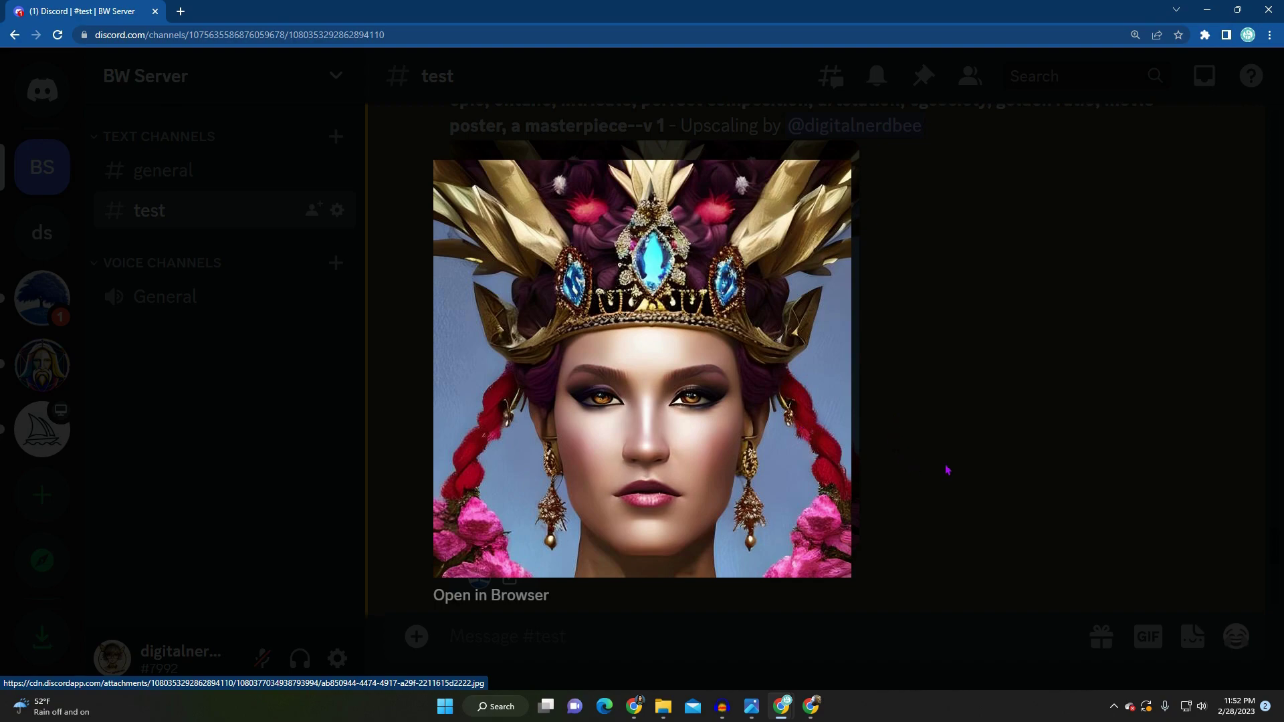
pyautogui.click(979, 411)
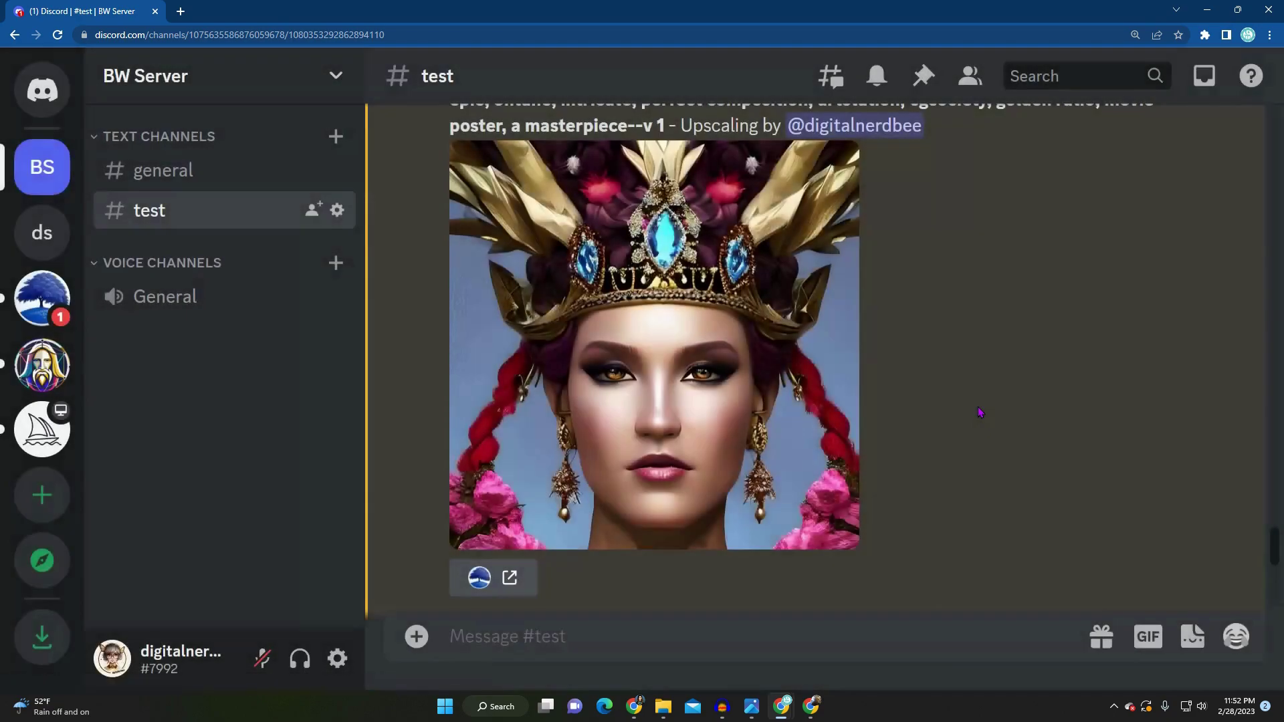
# Step: View the --v 1 upscale of the brown-haired woman against the grey background enlarged, and close the preview
pyautogui.scroll(-10, 963, 411)
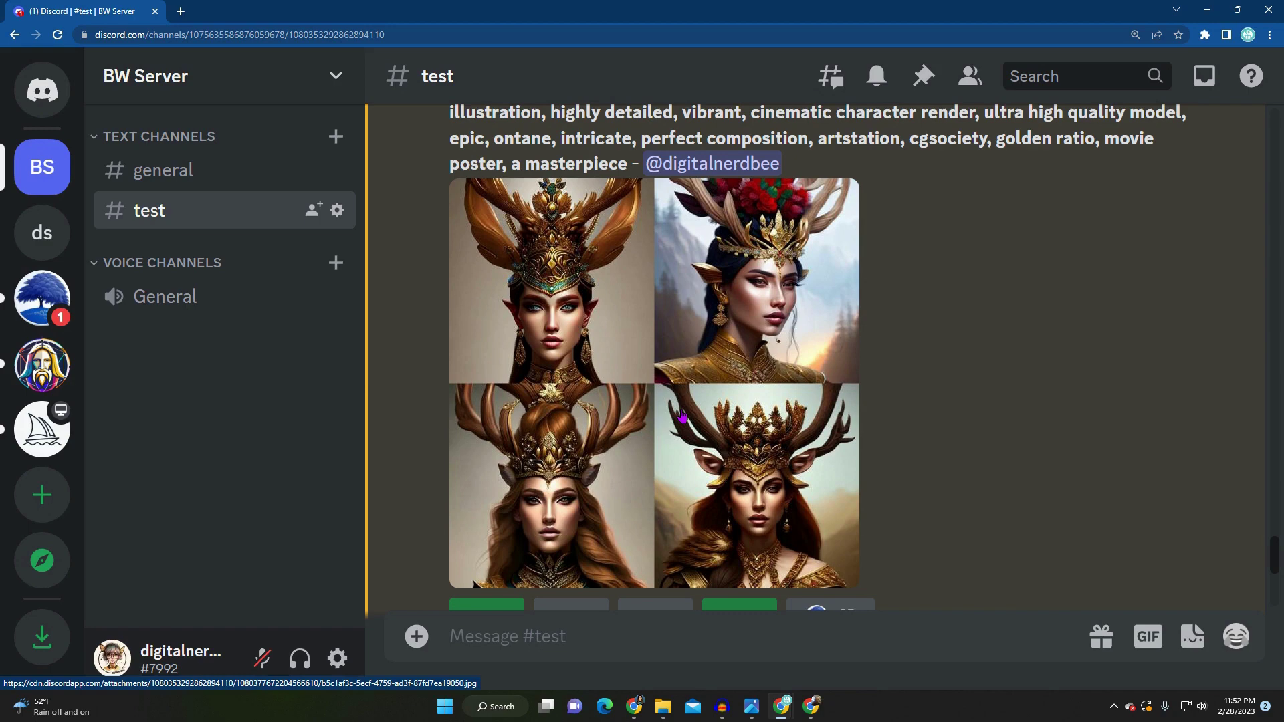
pyautogui.scroll(-2, 682, 416)
pyautogui.scroll(-4, 682, 412)
pyautogui.scroll(-5, 682, 411)
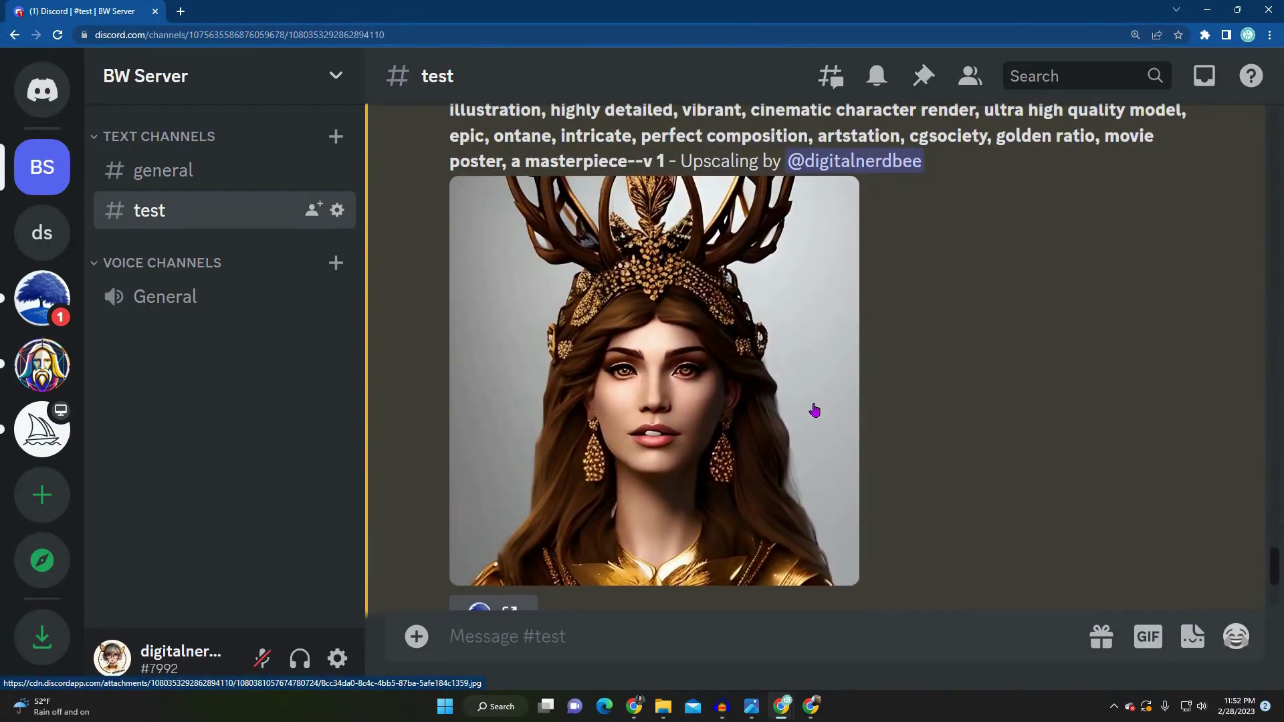
pyautogui.click(649, 444)
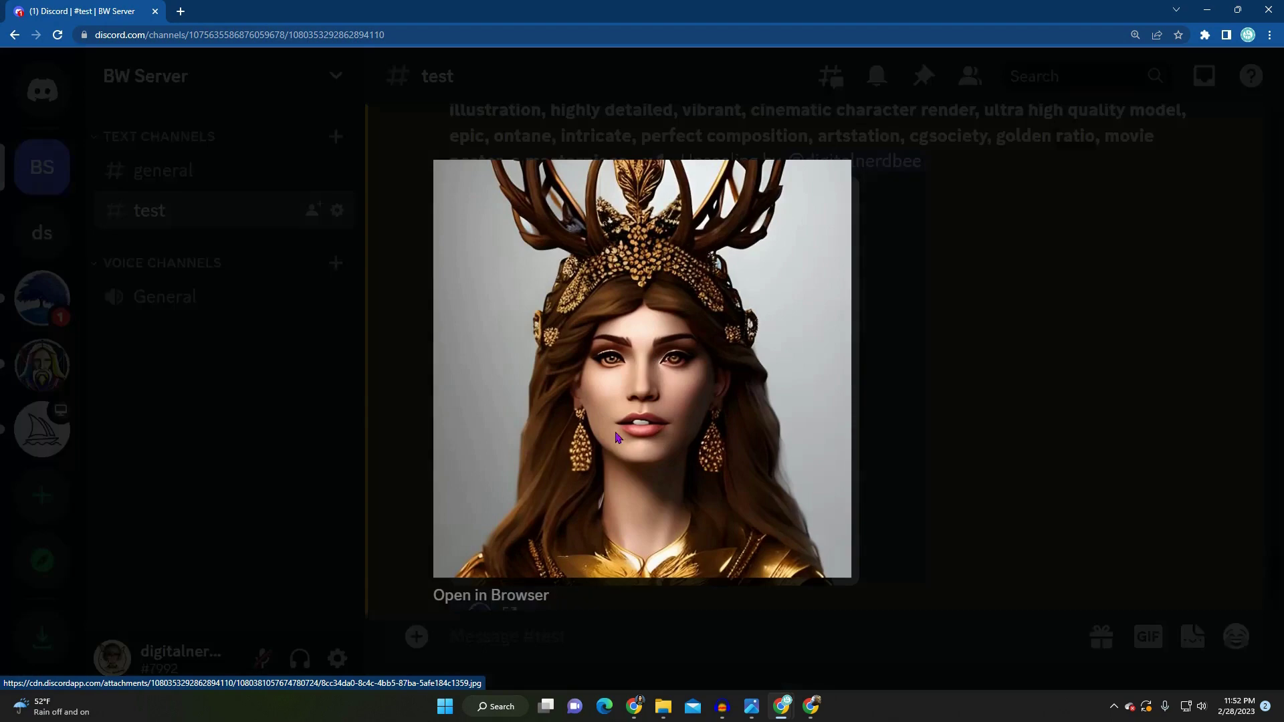
pyautogui.click(1011, 438)
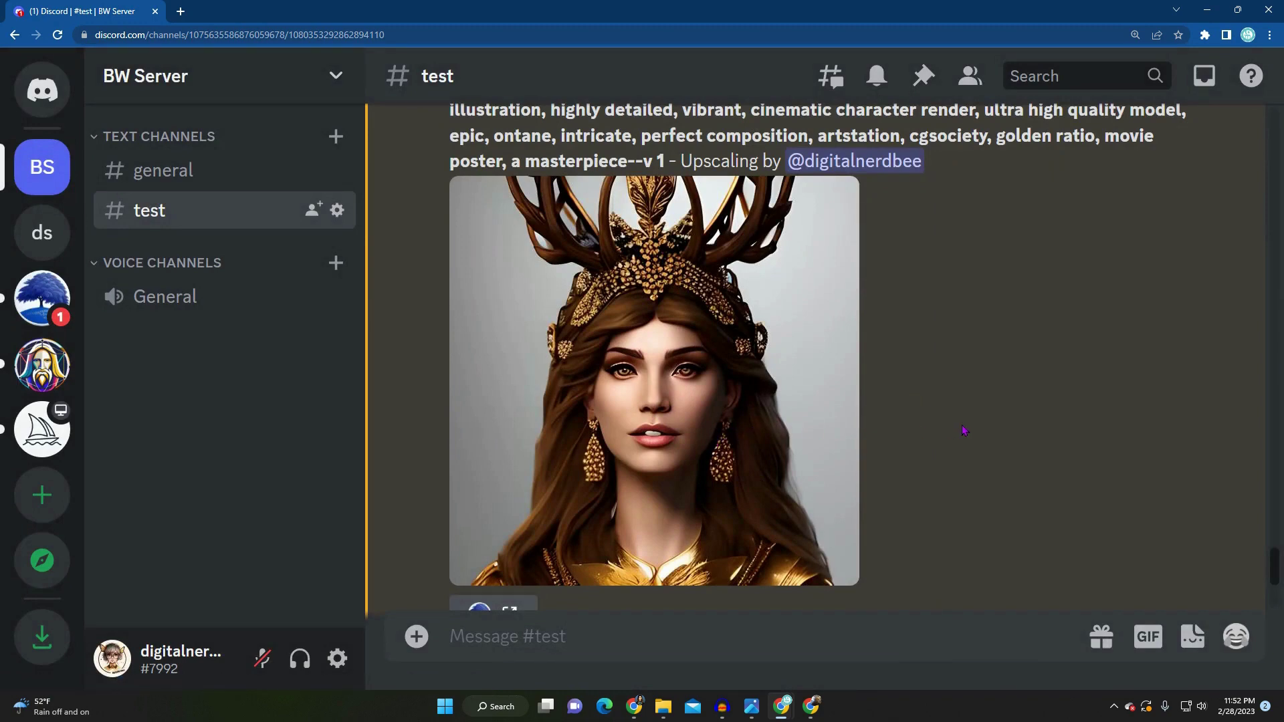
# Step: View the upscaled antlered portrait made without --v 1 at enlarged size, and close the preview
pyautogui.scroll(-8, 964, 430)
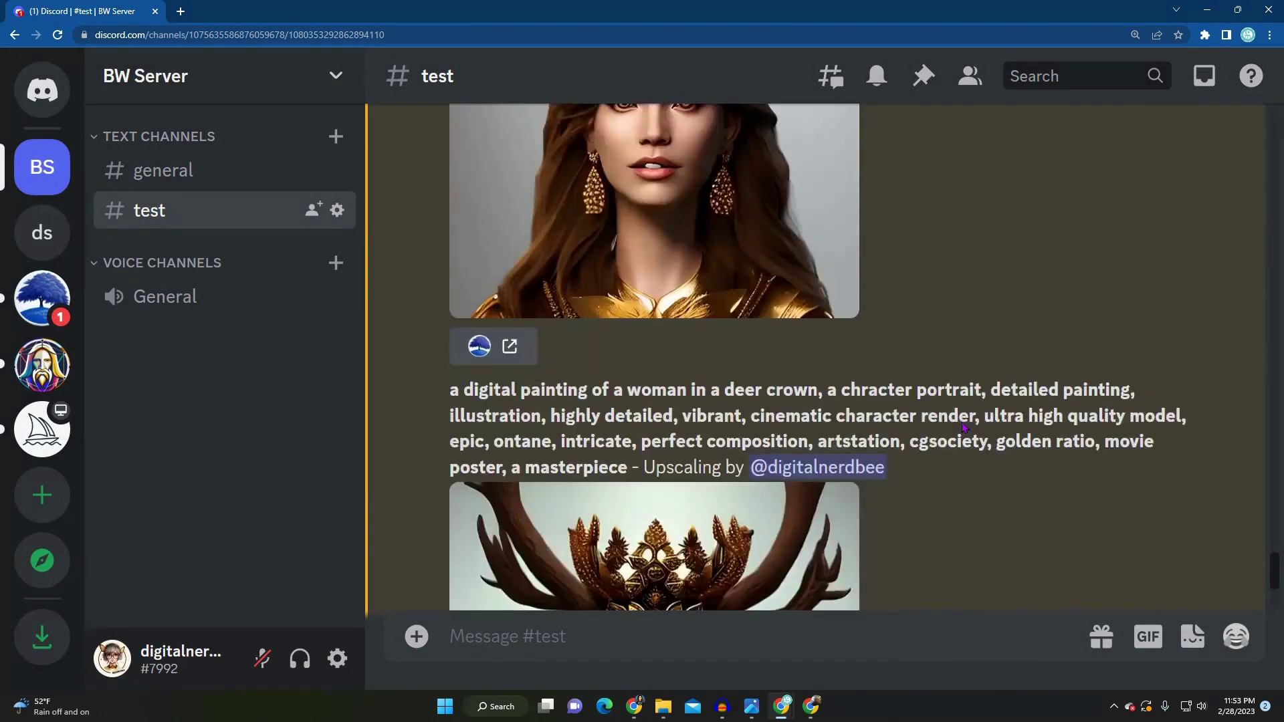
pyautogui.click(719, 403)
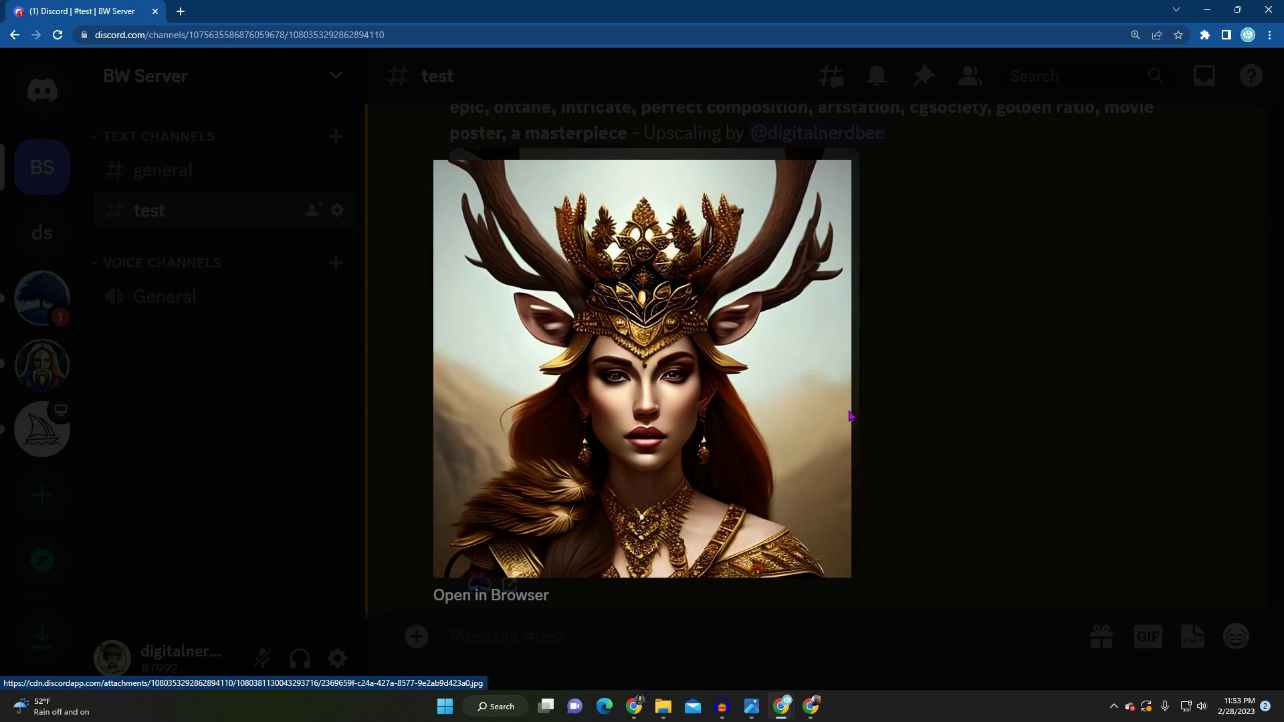
pyautogui.click(943, 393)
# Step: Examine the earlier --v 1 deer crown grids and upscaled portraits in the test channel
pyautogui.scroll(10, 942, 392)
pyautogui.scroll(15, 943, 393)
pyautogui.scroll(10, 950, 392)
pyautogui.scroll(-5, 953, 391)
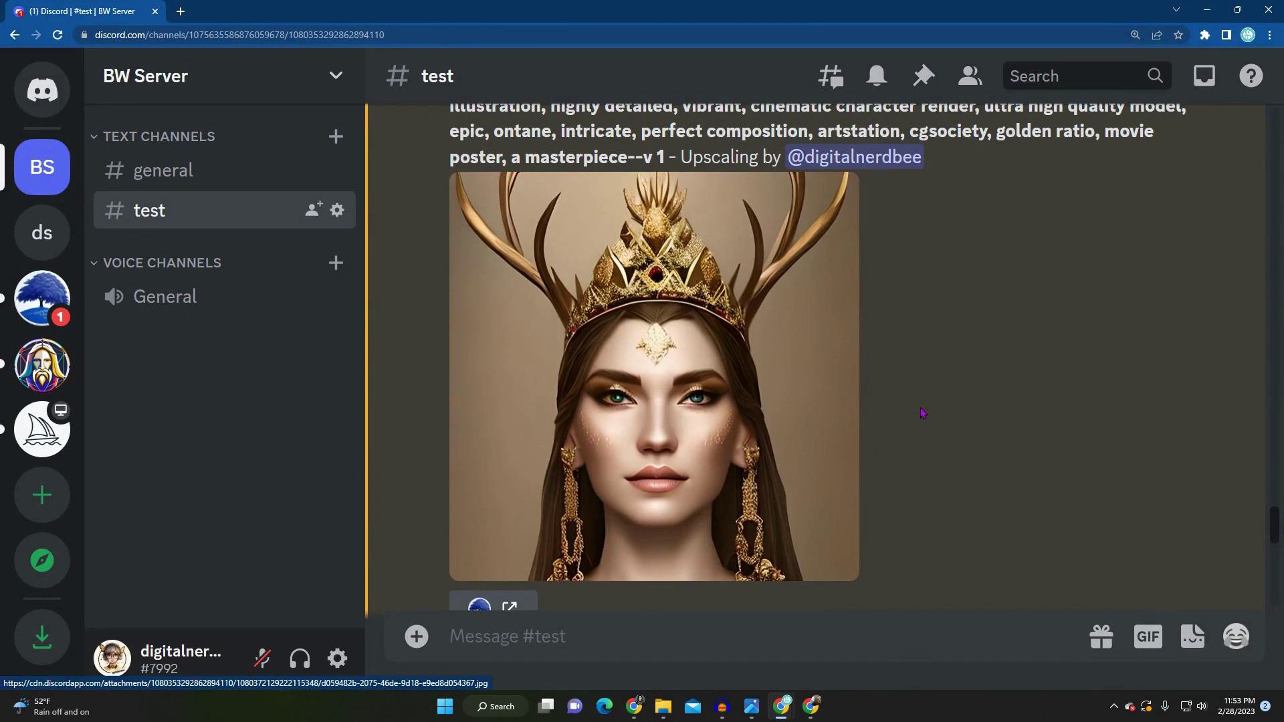
pyautogui.scroll(2, 964, 432)
pyautogui.scroll(5, 963, 431)
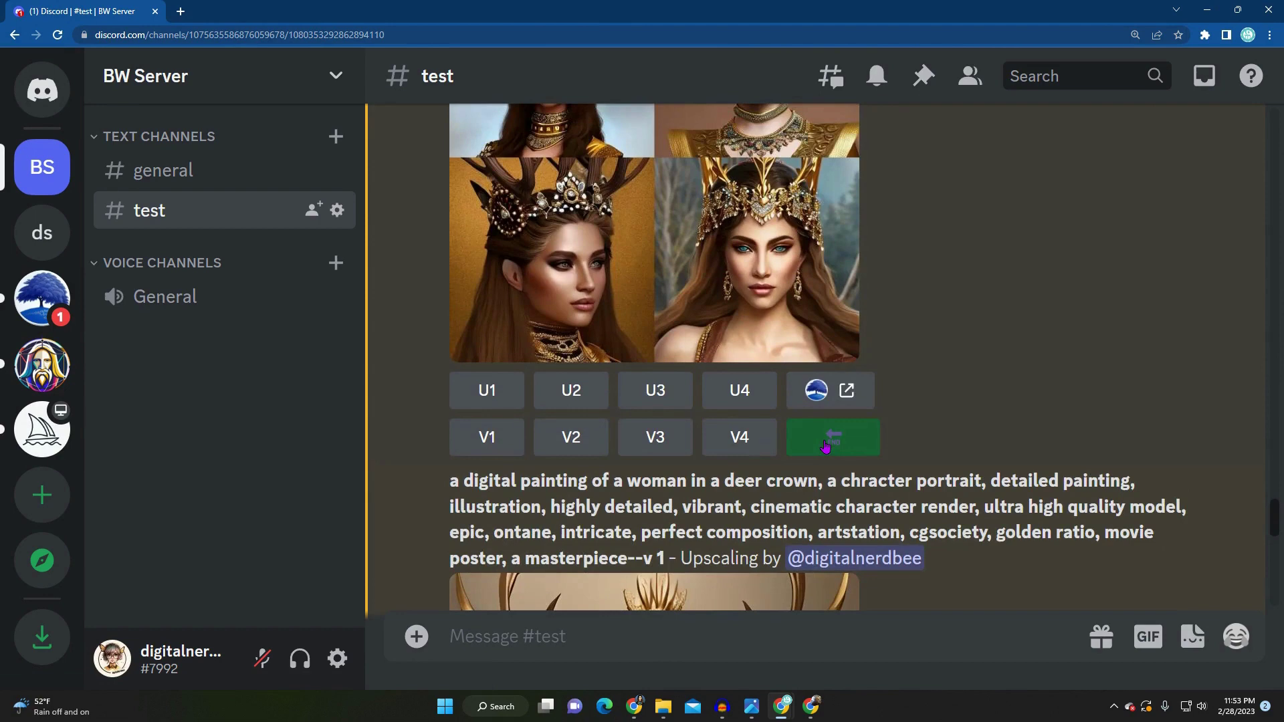
pyautogui.scroll(3, 843, 445)
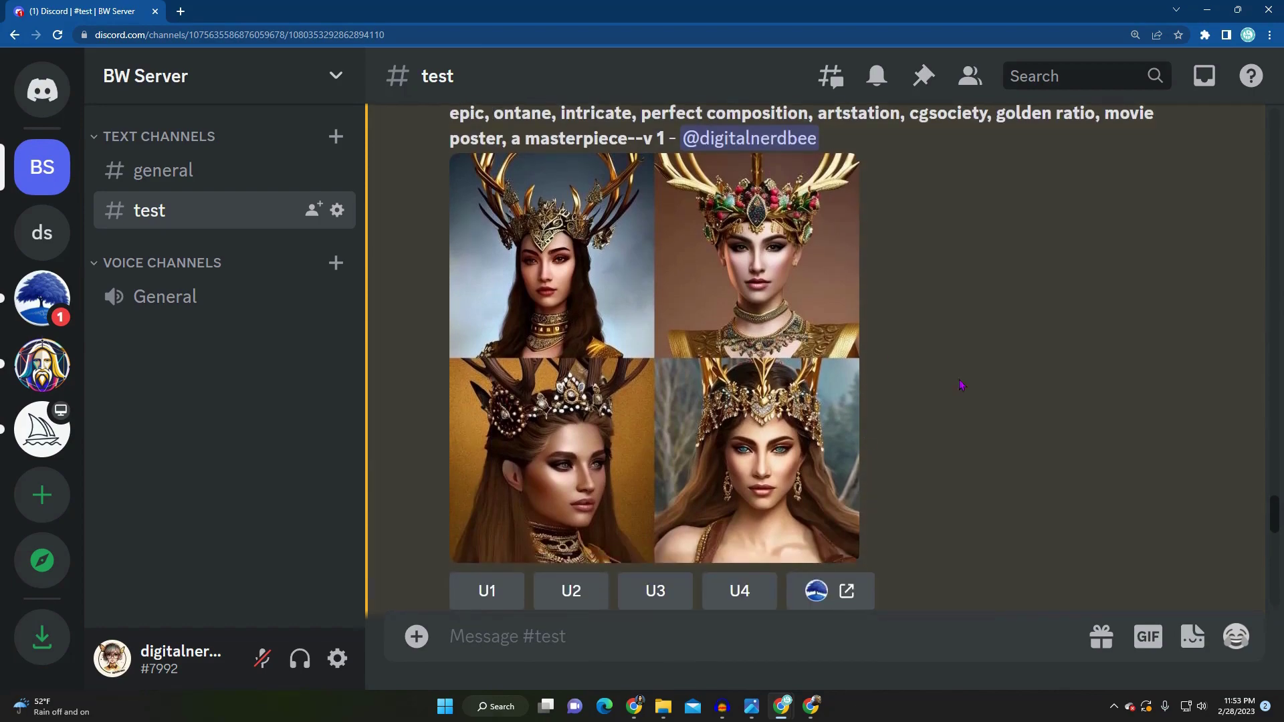
pyautogui.scroll(6, 896, 412)
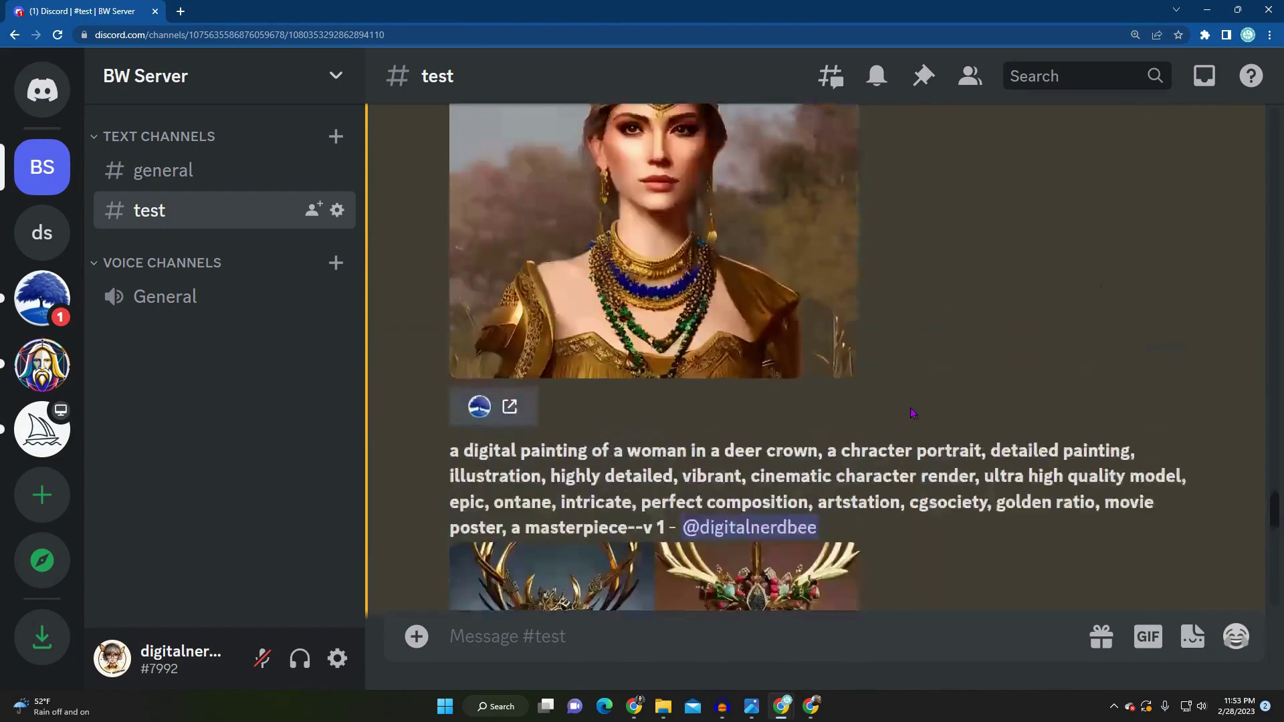
pyautogui.scroll(5, 914, 413)
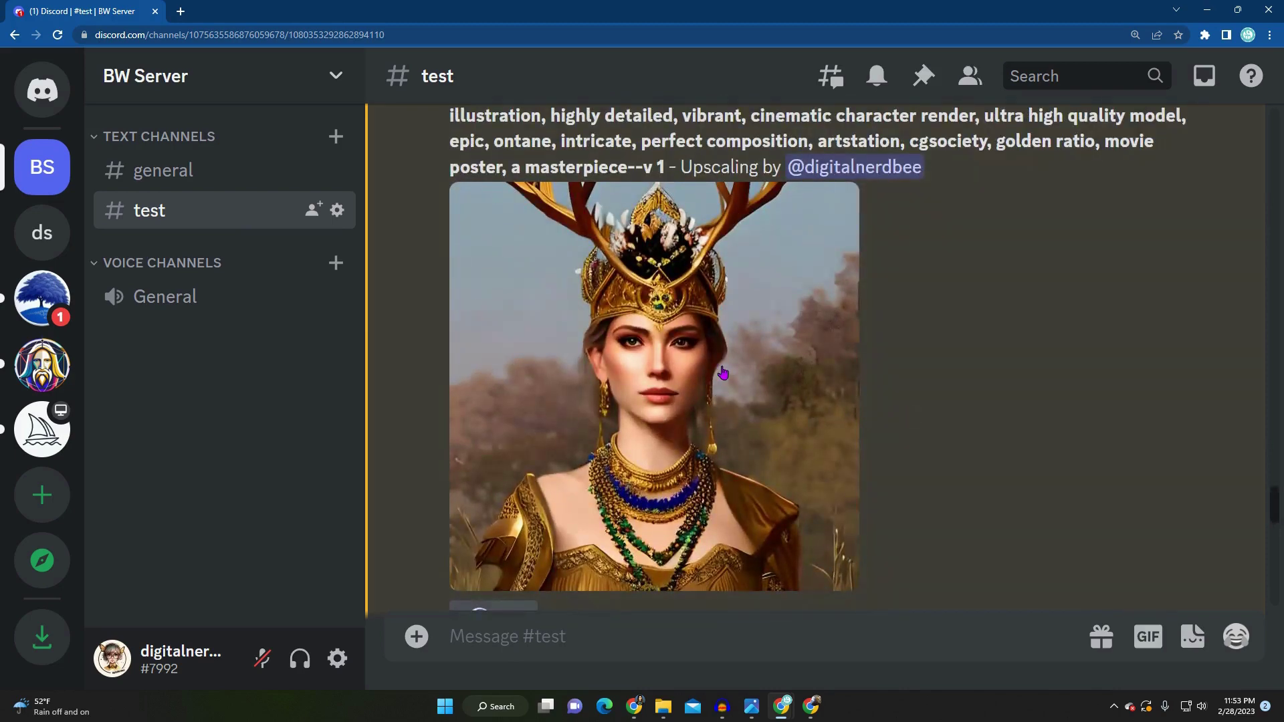
# Step: View the --v 1 upscale of the gold-armoured woman with blue and green necklaces enlarged, and close the preview
pyautogui.scroll(-1, 727, 410)
pyautogui.click(730, 422)
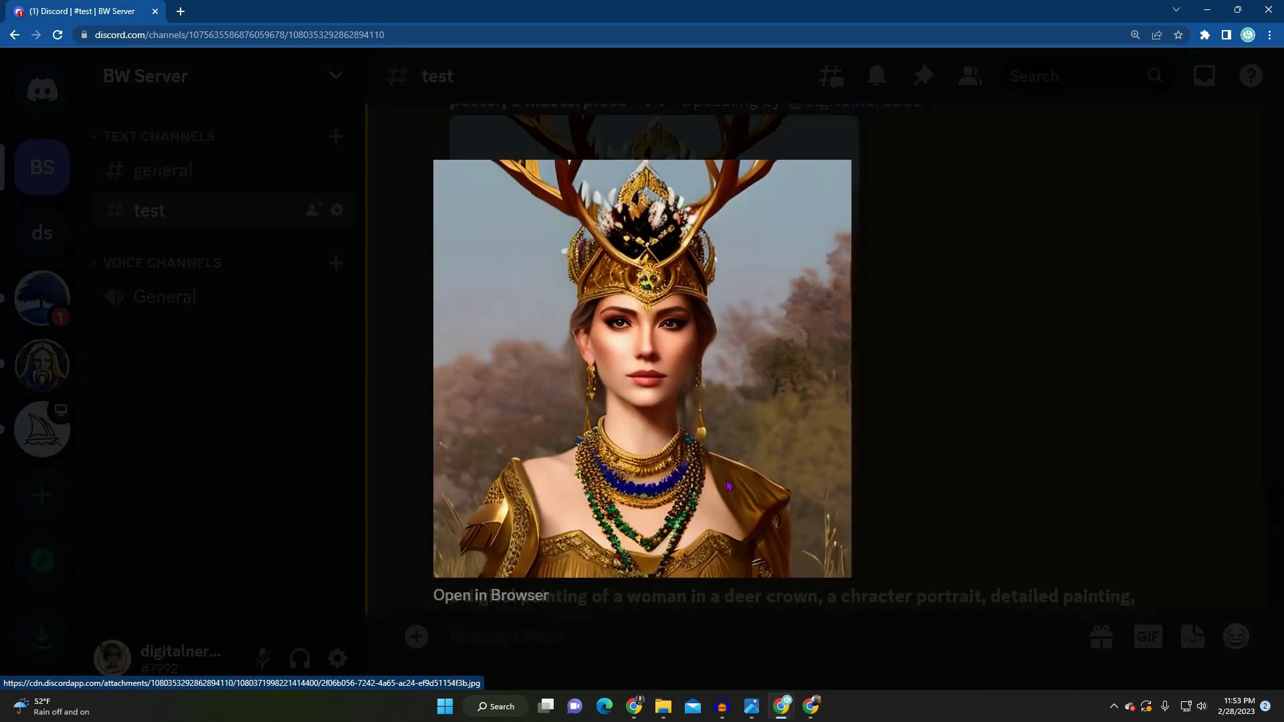
pyautogui.click(993, 434)
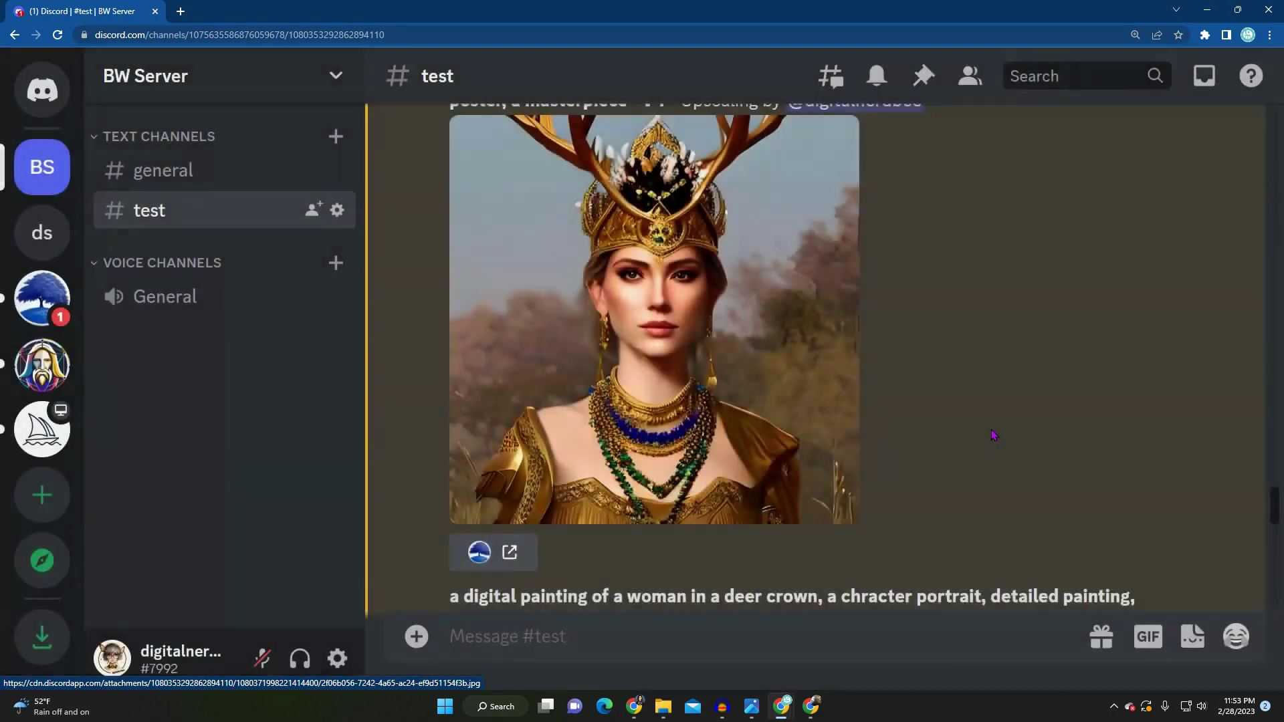
# Step: View the upscaled portrait with the red rose antler crown, made without --v 1, enlarged and close the preview
pyautogui.scroll(10, 994, 435)
pyautogui.scroll(8, 995, 435)
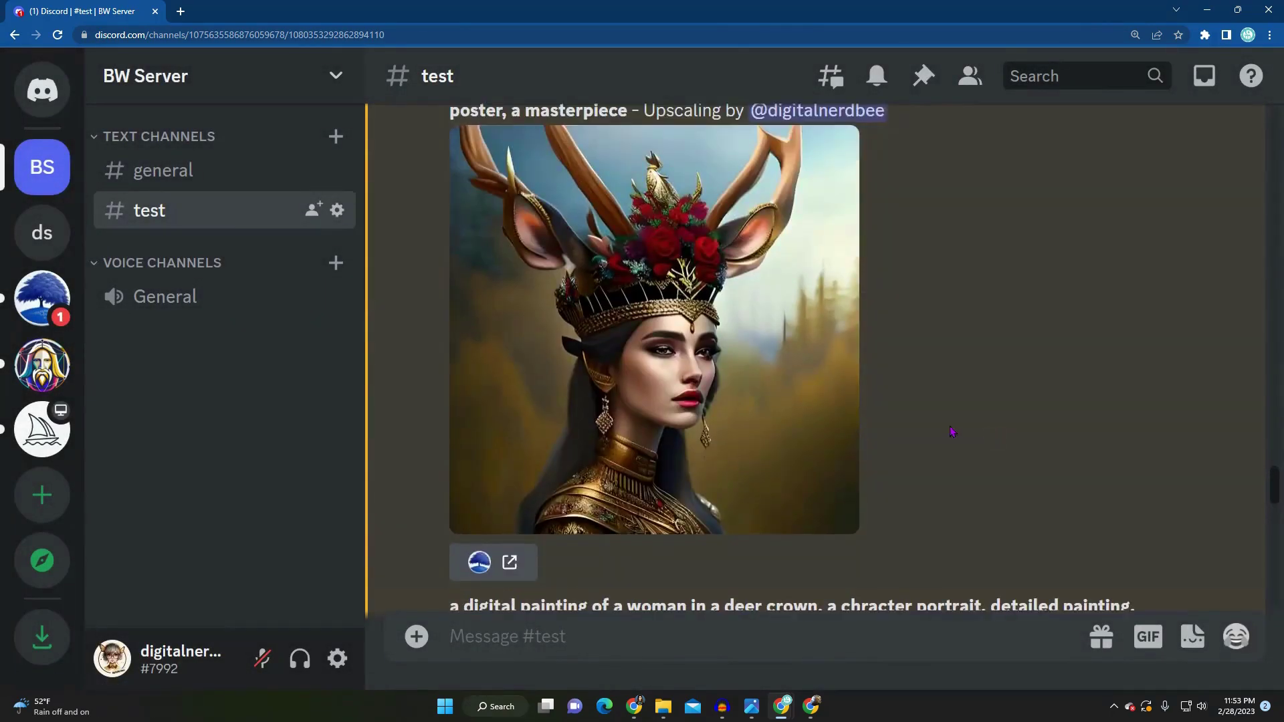
pyautogui.click(641, 347)
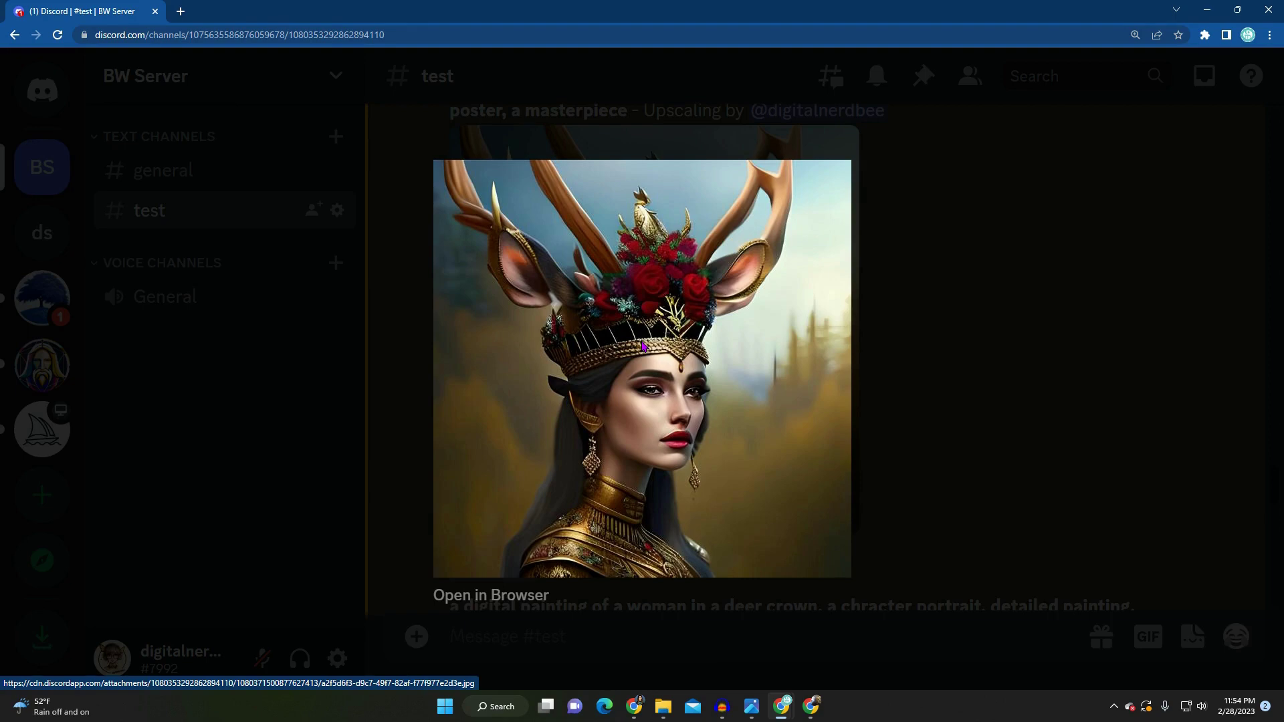
pyautogui.click(1012, 321)
# Step: Examine the remaining deer crown upscales made without --v 1 and the four-image grid they came from
pyautogui.scroll(5, 1001, 323)
pyautogui.scroll(2, 1001, 322)
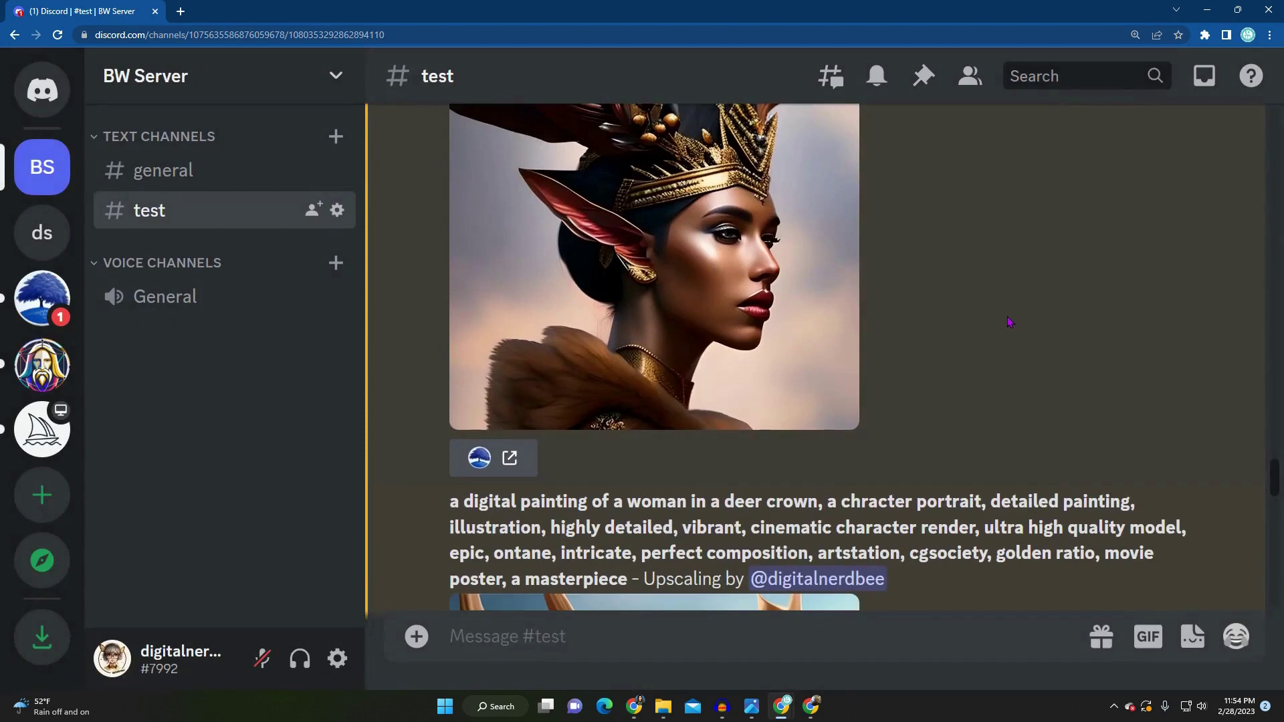
pyautogui.scroll(2, 1009, 322)
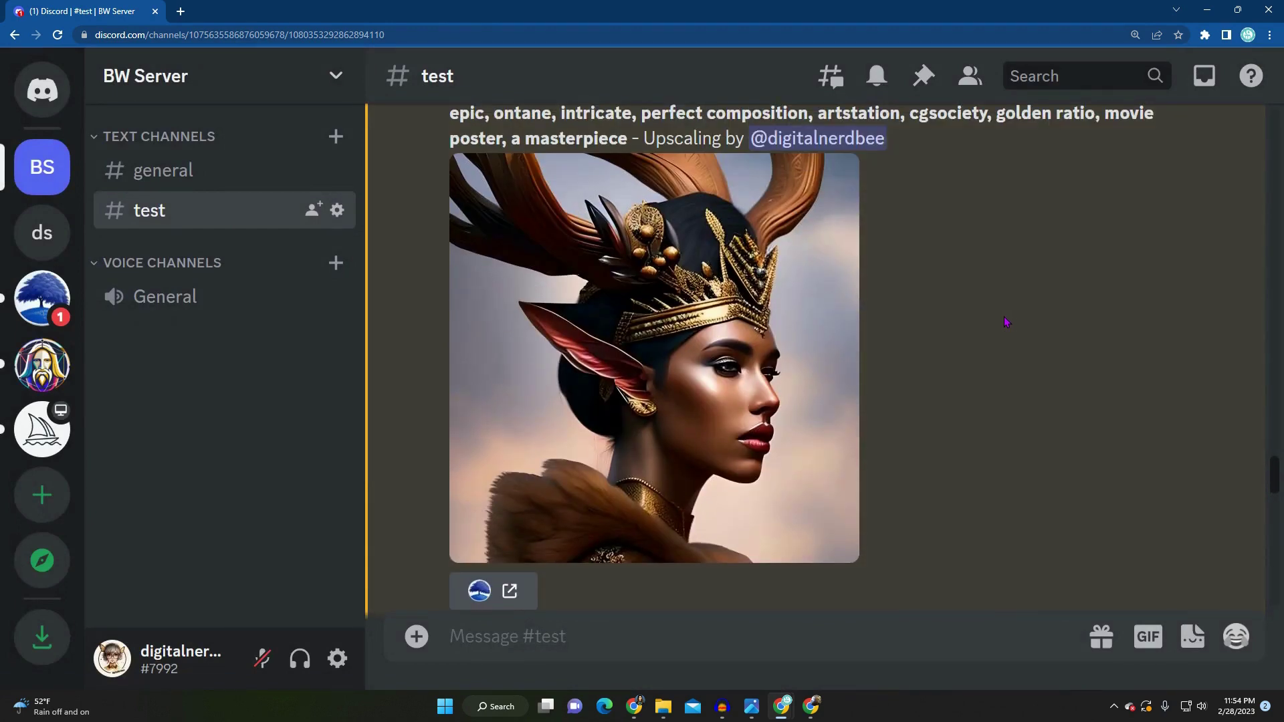
pyautogui.scroll(2, 1006, 323)
pyautogui.scroll(6, 1007, 322)
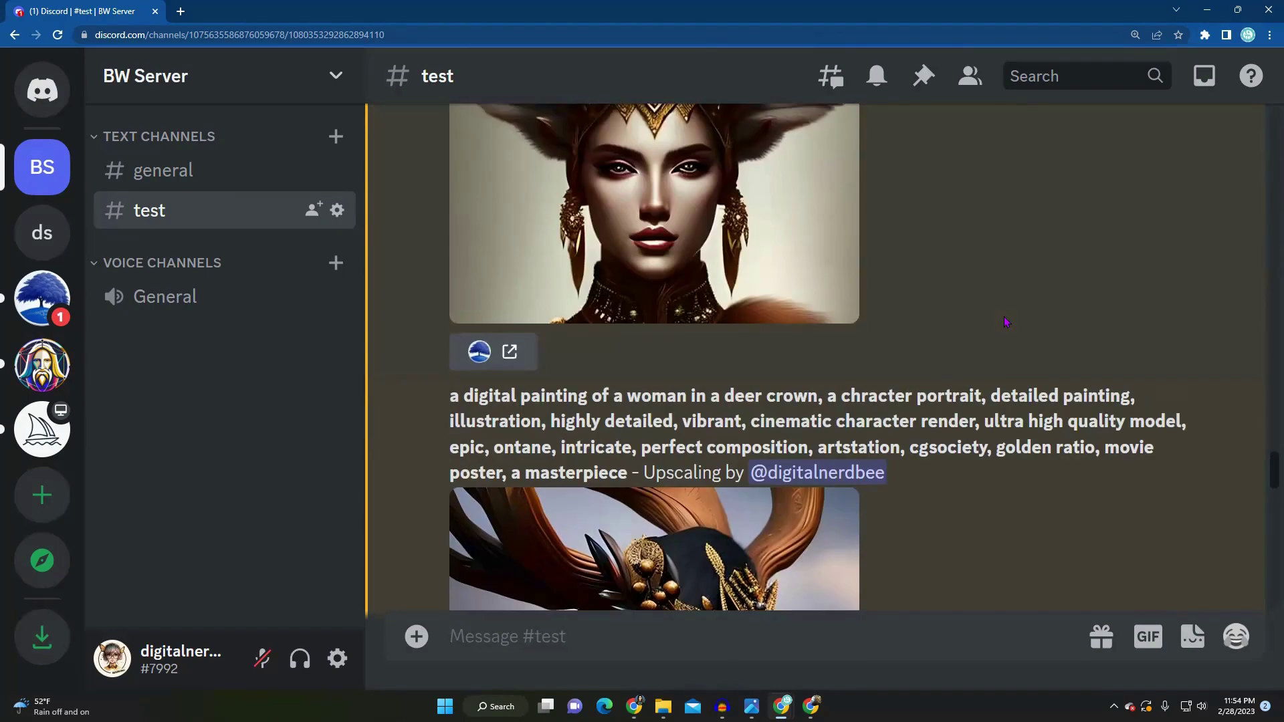
pyautogui.scroll(1, 1006, 322)
pyautogui.scroll(9, 1007, 323)
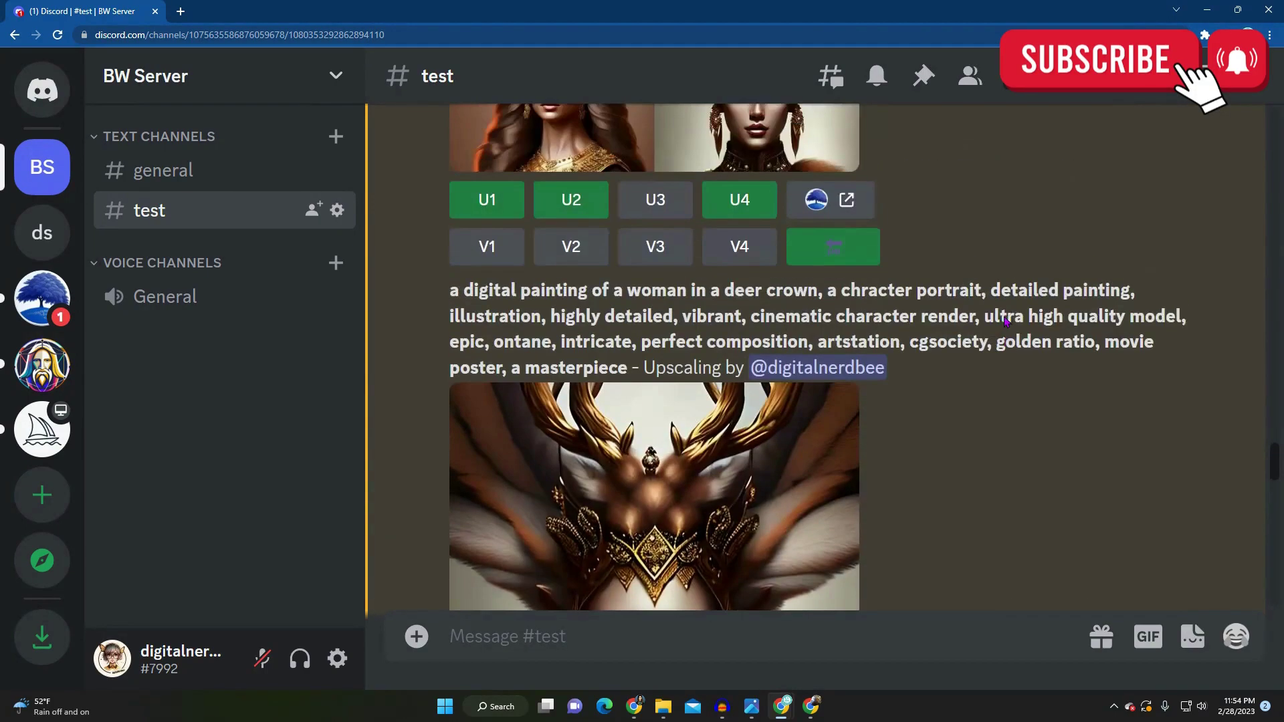
pyautogui.scroll(1, 1006, 320)
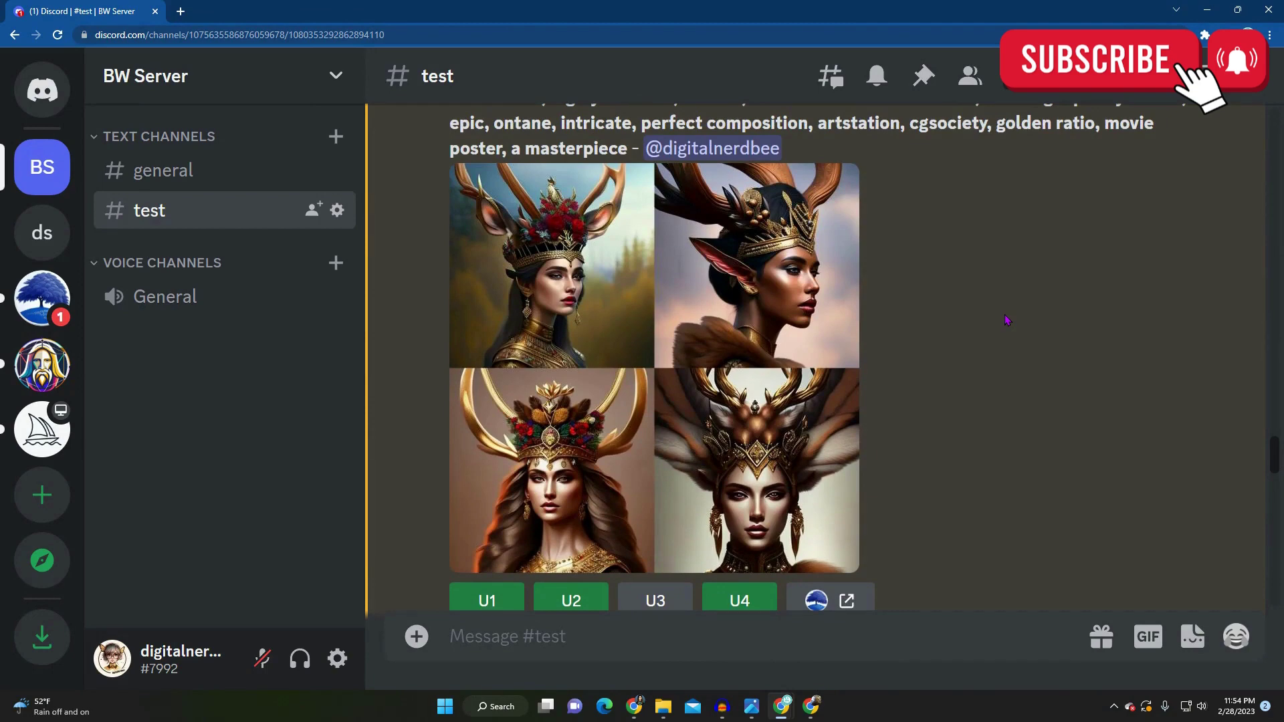
pyautogui.scroll(2, 1006, 321)
pyautogui.scroll(-3, 1005, 324)
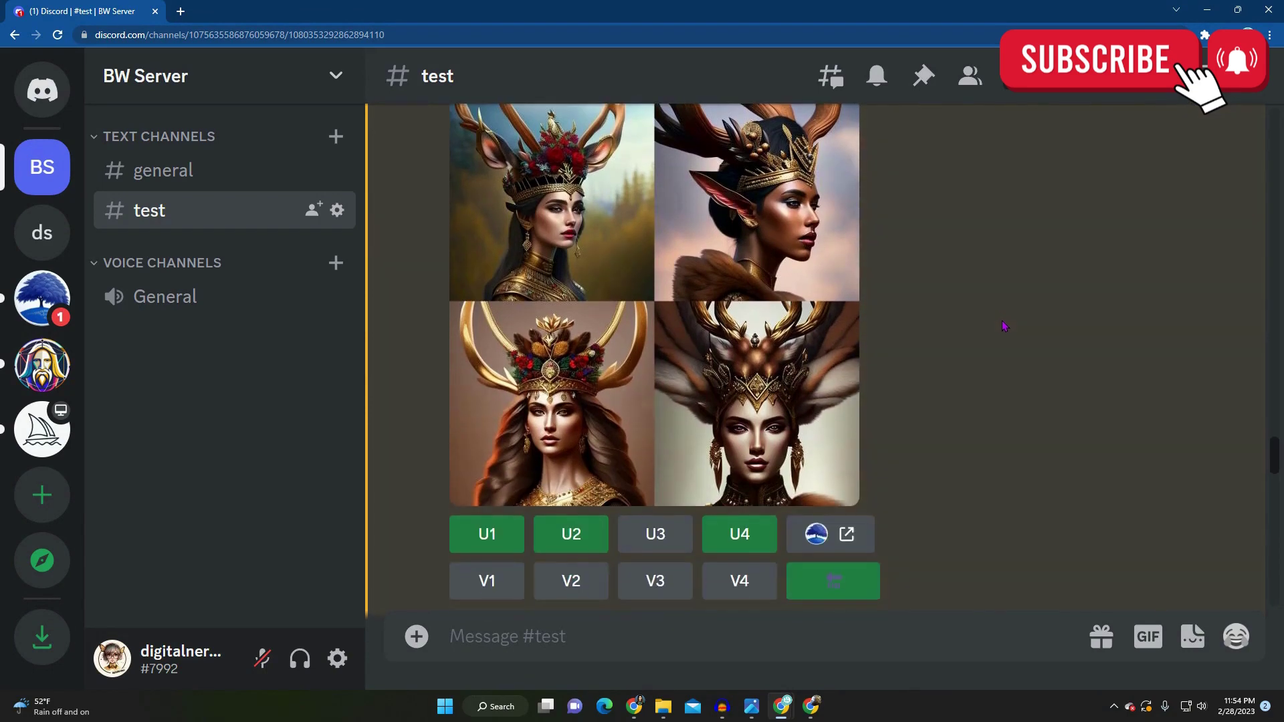
pyautogui.scroll(1, 1004, 325)
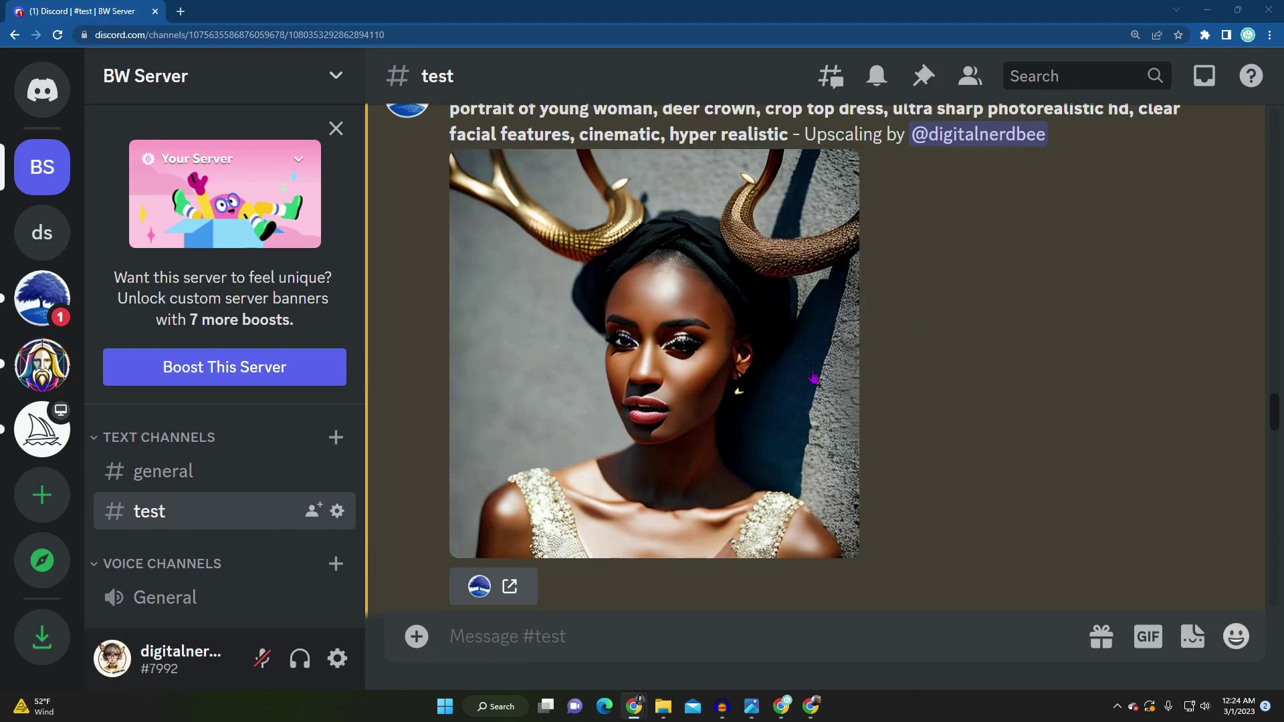
# Step: Examine the upscaled portraits and source grid of the "deer crown, crop top dress" prompt ending in "hyper realistic"
pyautogui.scroll(1, 771, 491)
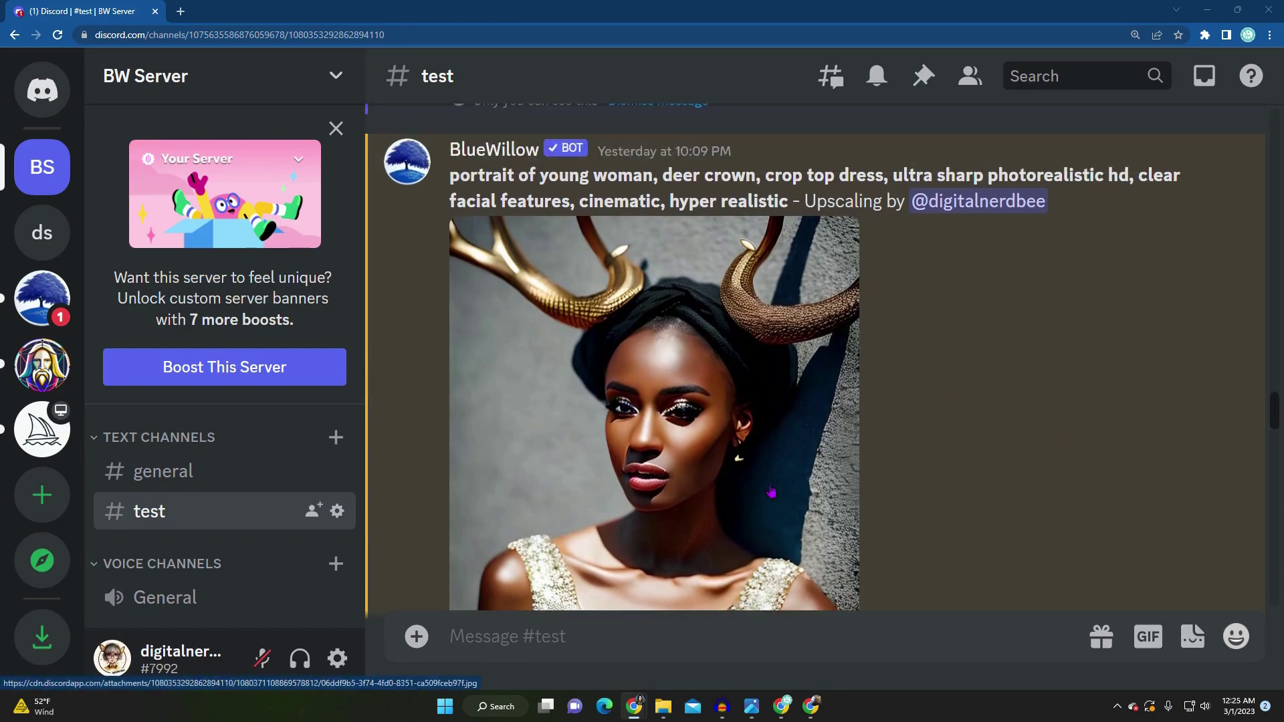
pyautogui.scroll(-1, 771, 491)
pyautogui.scroll(2, 771, 492)
pyautogui.scroll(8, 771, 492)
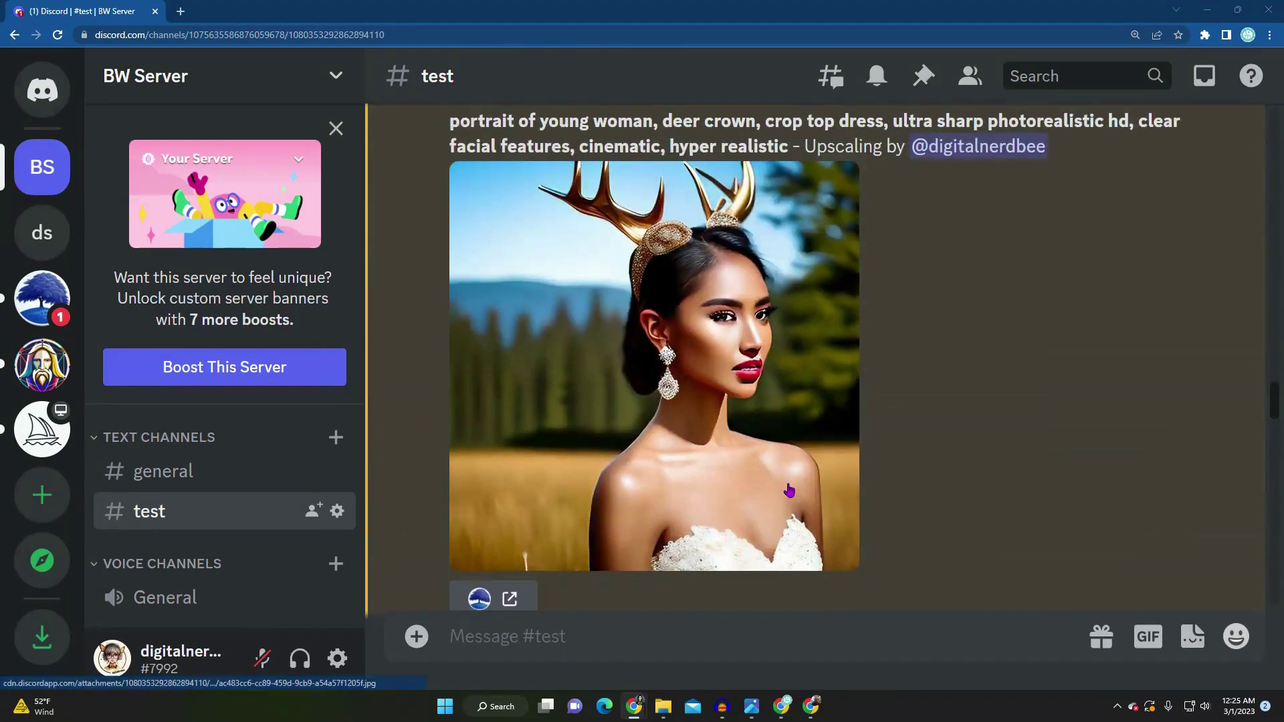
pyautogui.scroll(2, 938, 502)
pyautogui.scroll(5, 938, 501)
pyautogui.scroll(8, 941, 498)
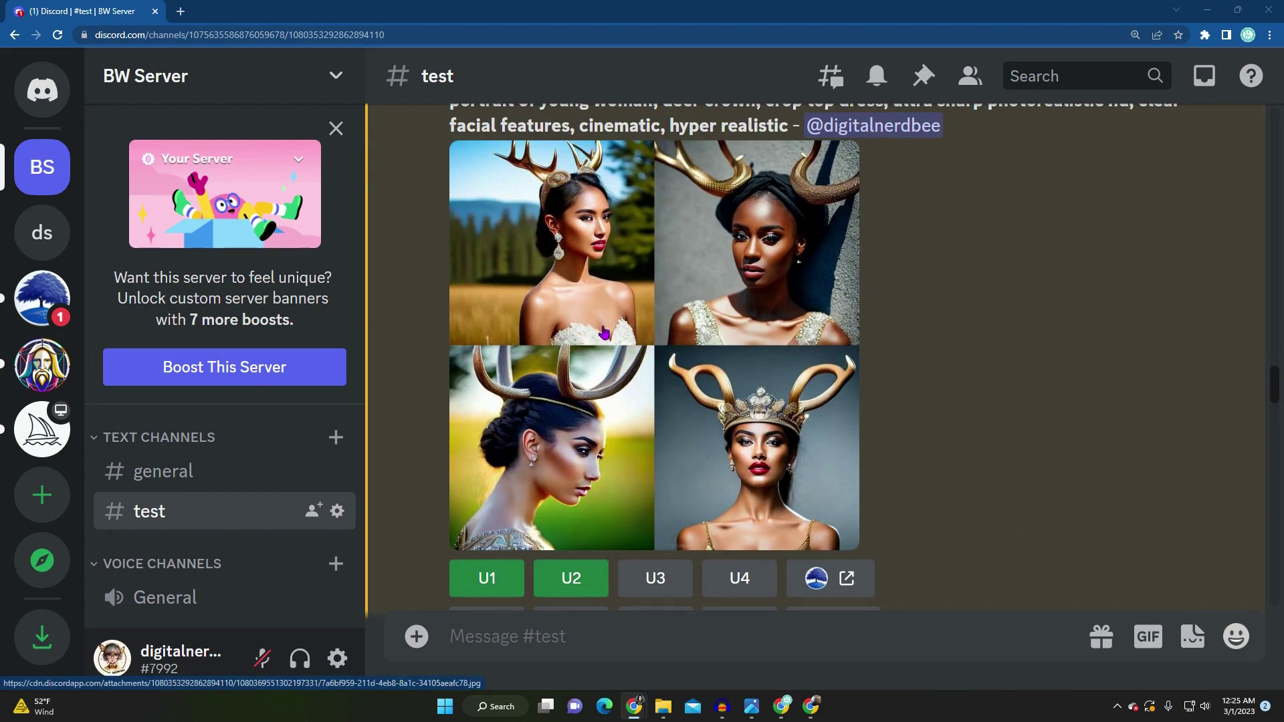
# Step: Compare the upscaled tiara portrait from the prompt ending in "cinematic" with the "hyper realistic" prompt below it
pyautogui.scroll(2, 625, 361)
pyautogui.scroll(5, 898, 507)
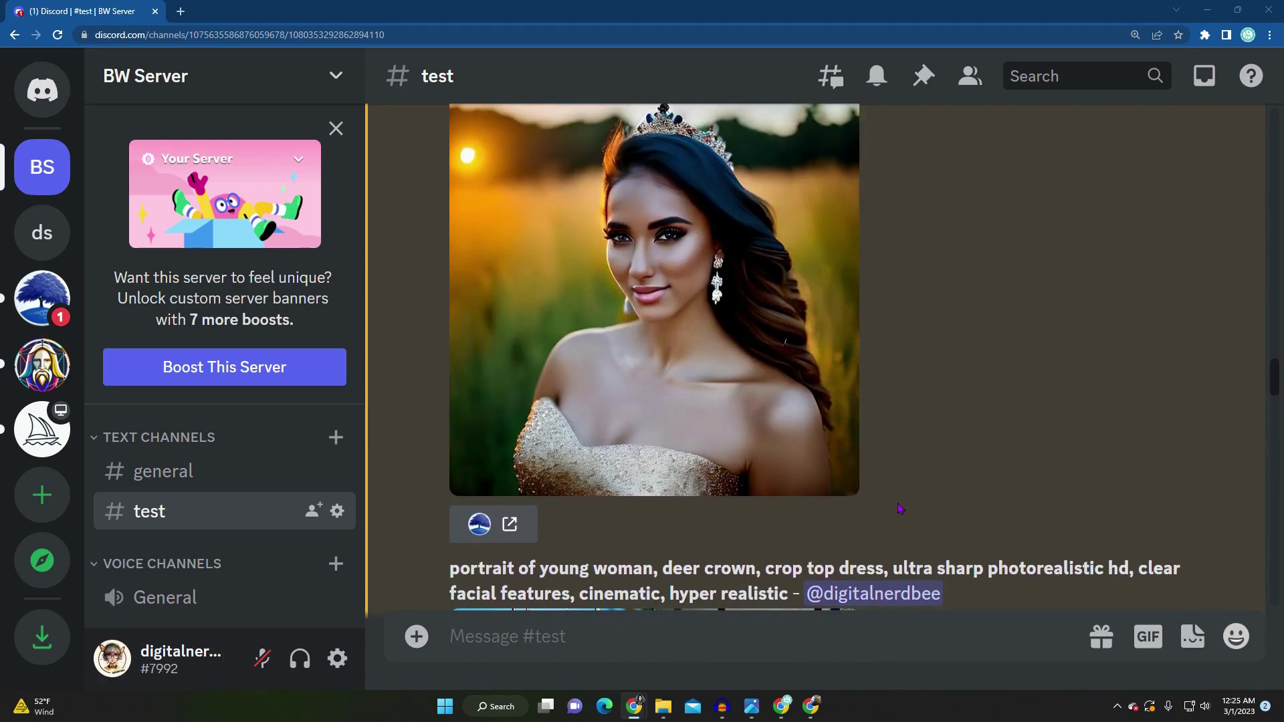
pyautogui.scroll(1, 897, 507)
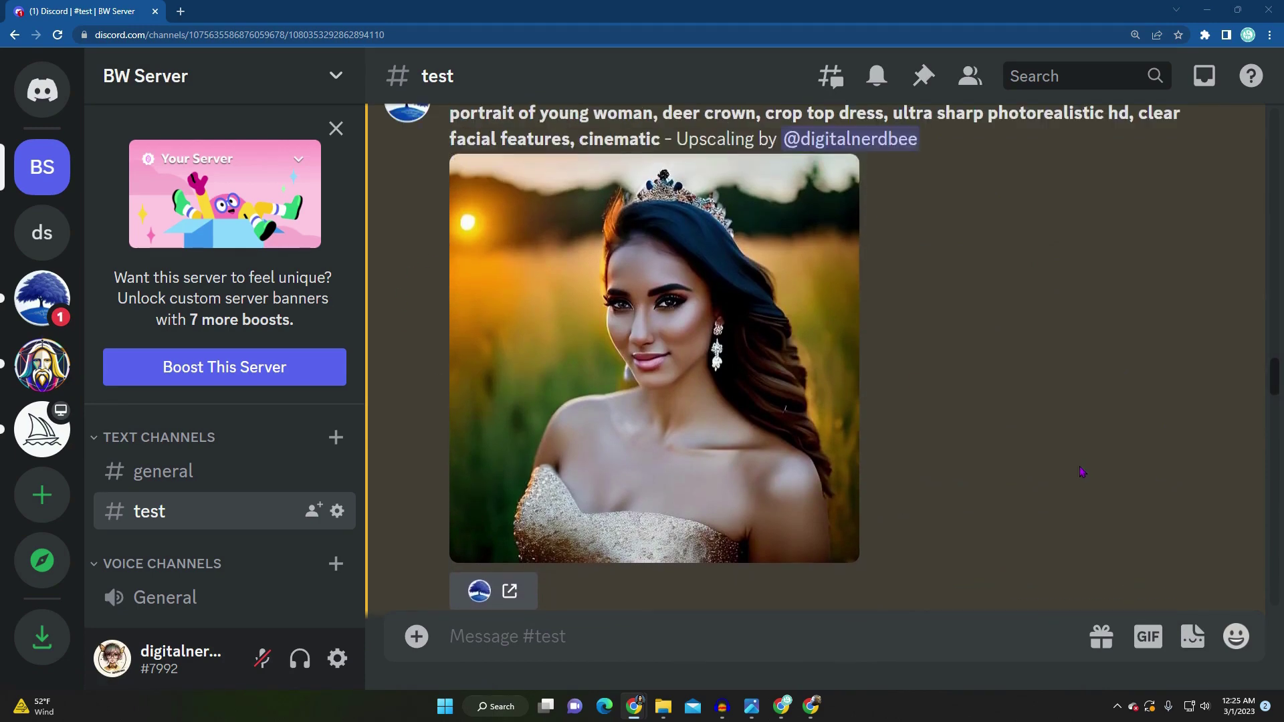
pyautogui.scroll(-2, 1030, 464)
pyautogui.scroll(-2, 1027, 465)
pyautogui.scroll(4, 922, 481)
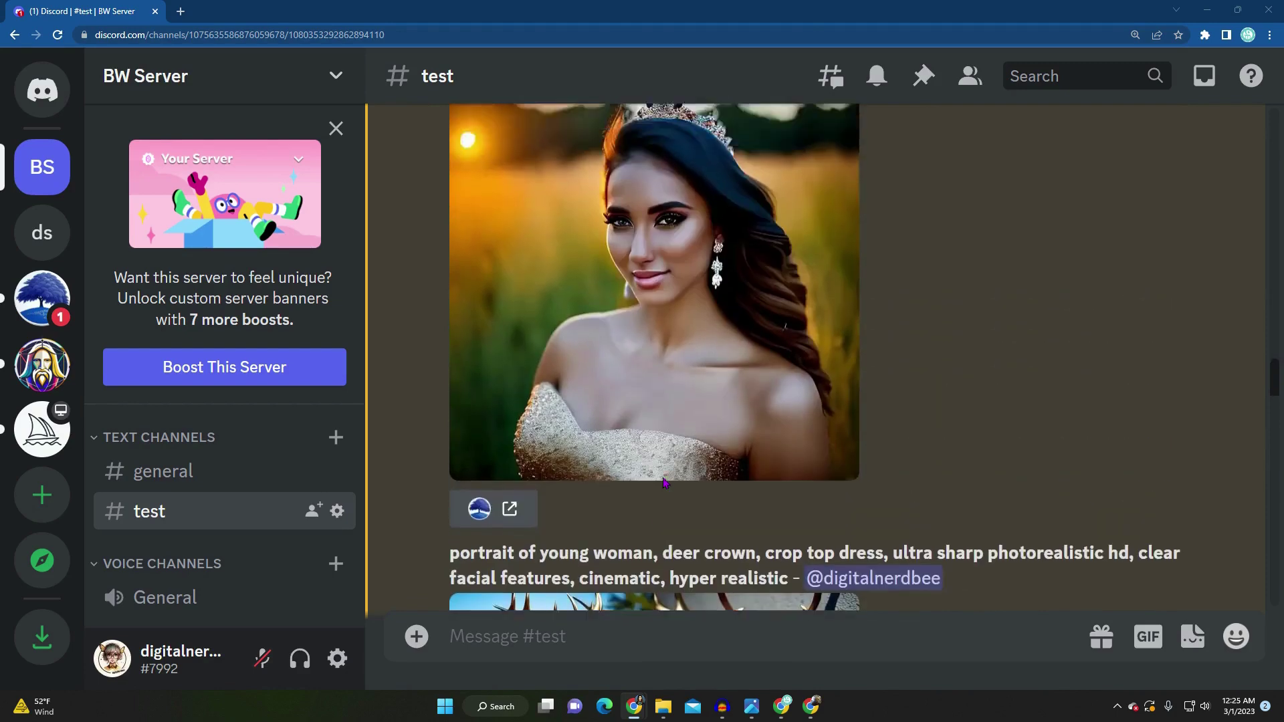
pyautogui.scroll(2, 664, 483)
pyautogui.scroll(-1, 664, 483)
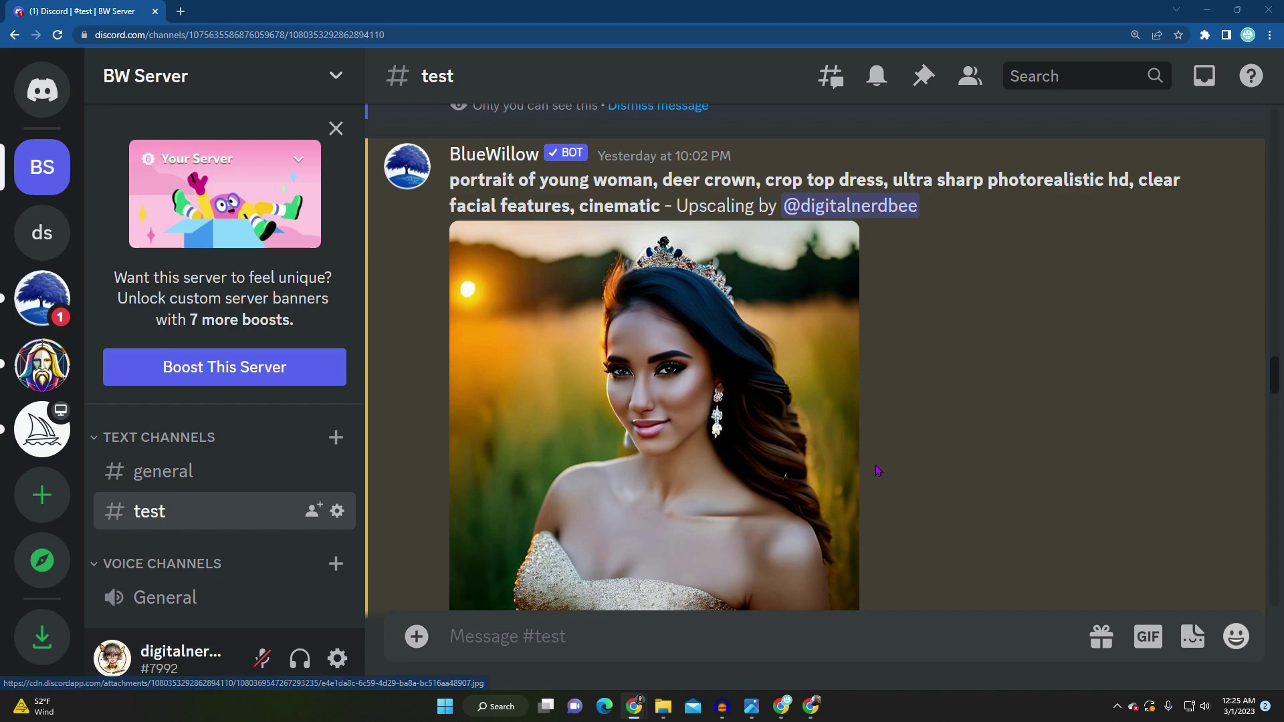
pyautogui.scroll(-2, 878, 470)
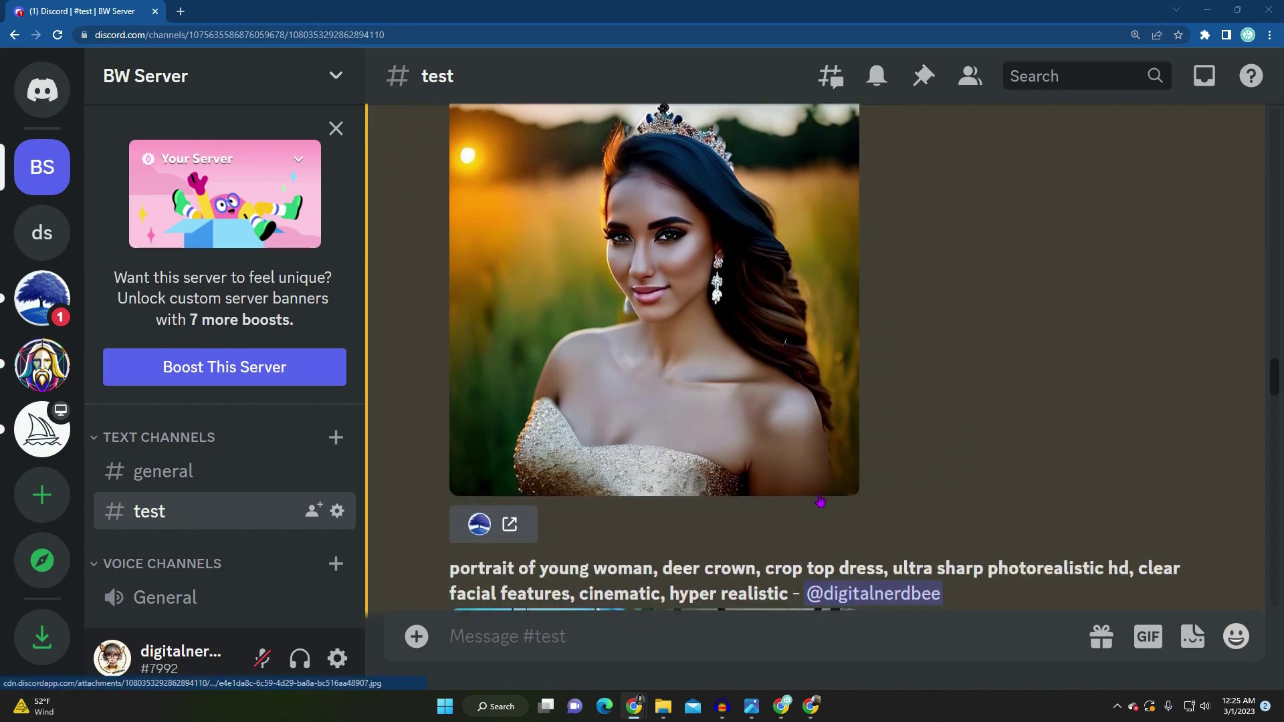
pyautogui.scroll(-5, 818, 491)
# Step: Review the black-dress antler upscale and the four-image grid of the crop top dress prompt ending in "cinematic"
pyautogui.scroll(8, 818, 490)
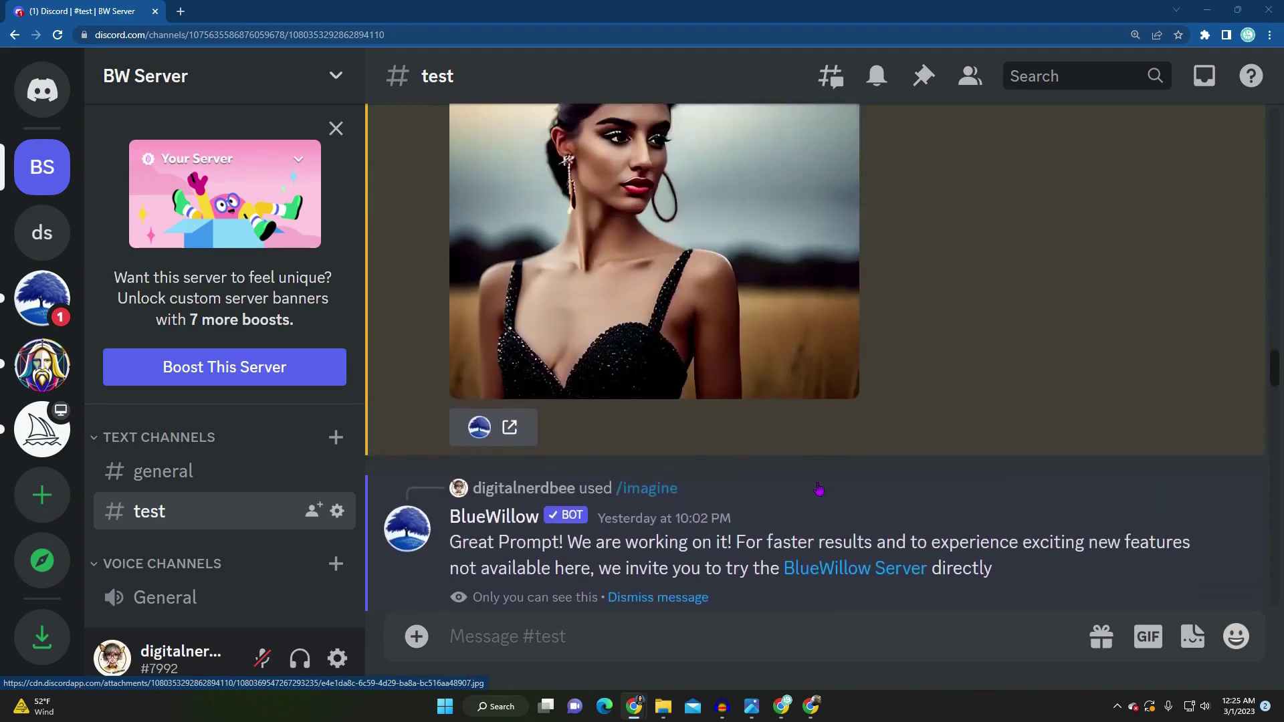
pyautogui.scroll(8, 817, 491)
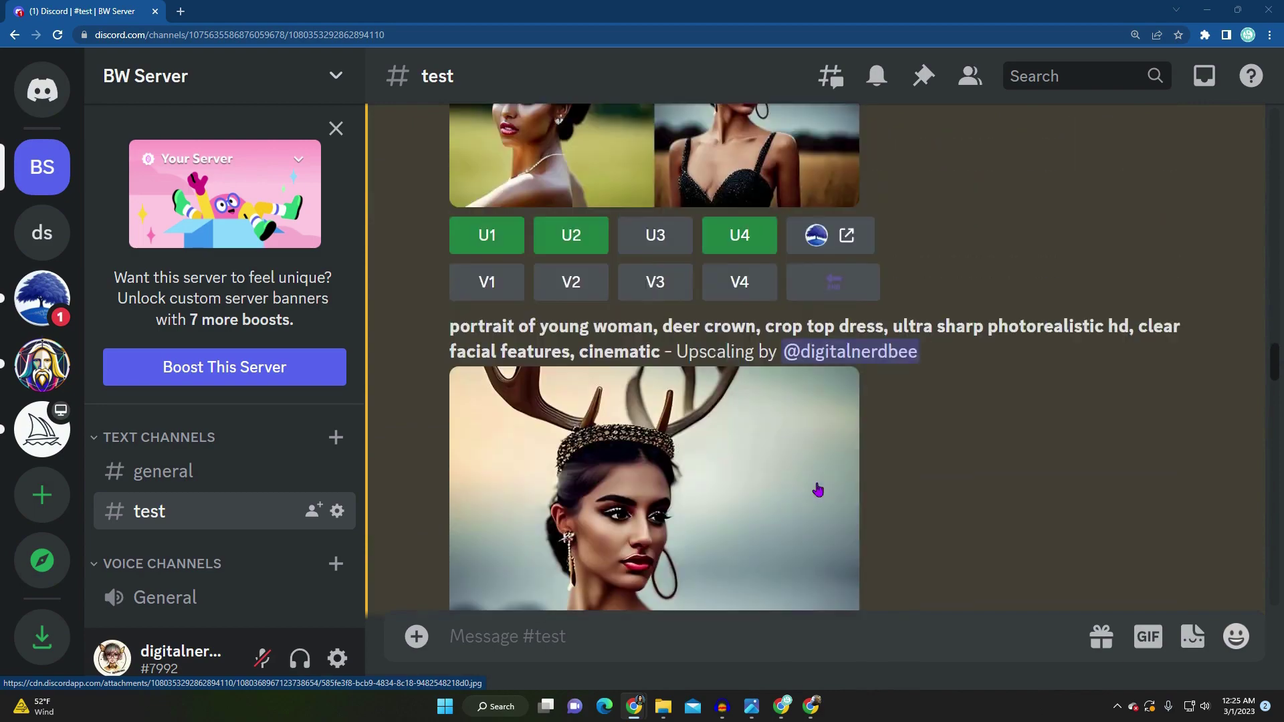
pyautogui.scroll(2, 817, 490)
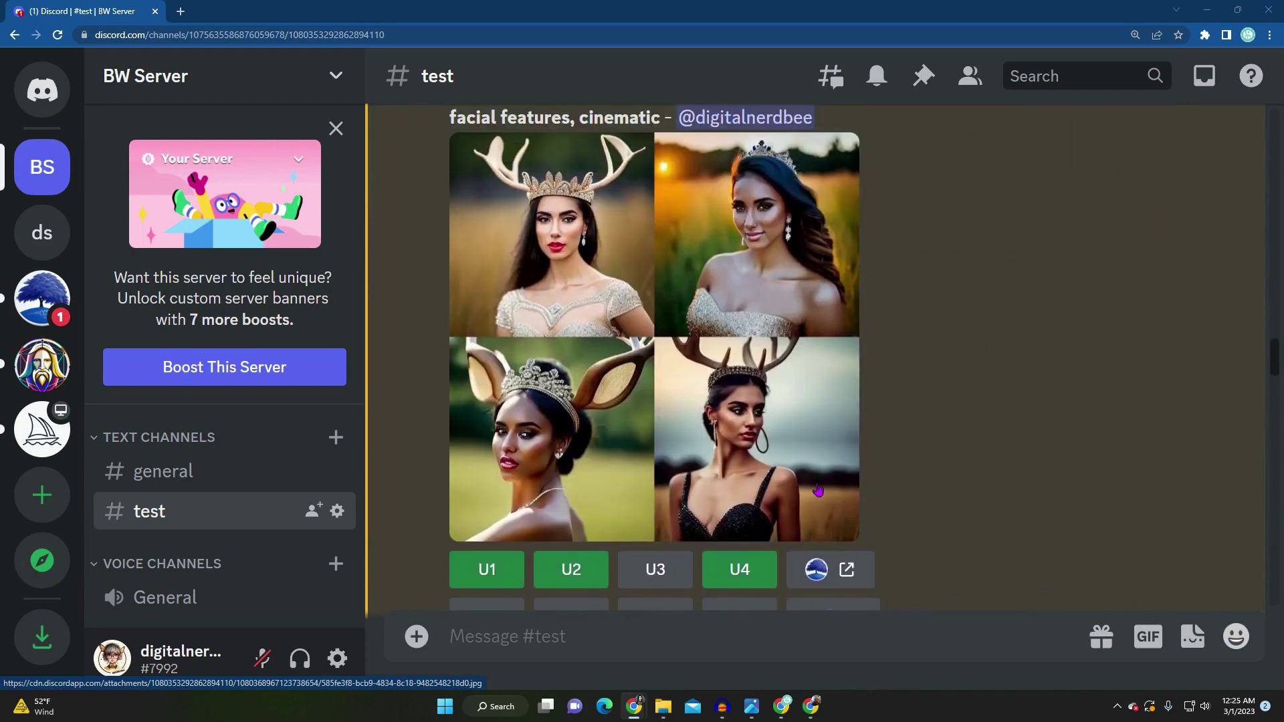
# Step: Review the "deer flower crown, white dress" grids made with the 35mm lens and studio lighting prompt
pyautogui.scroll(12, 817, 490)
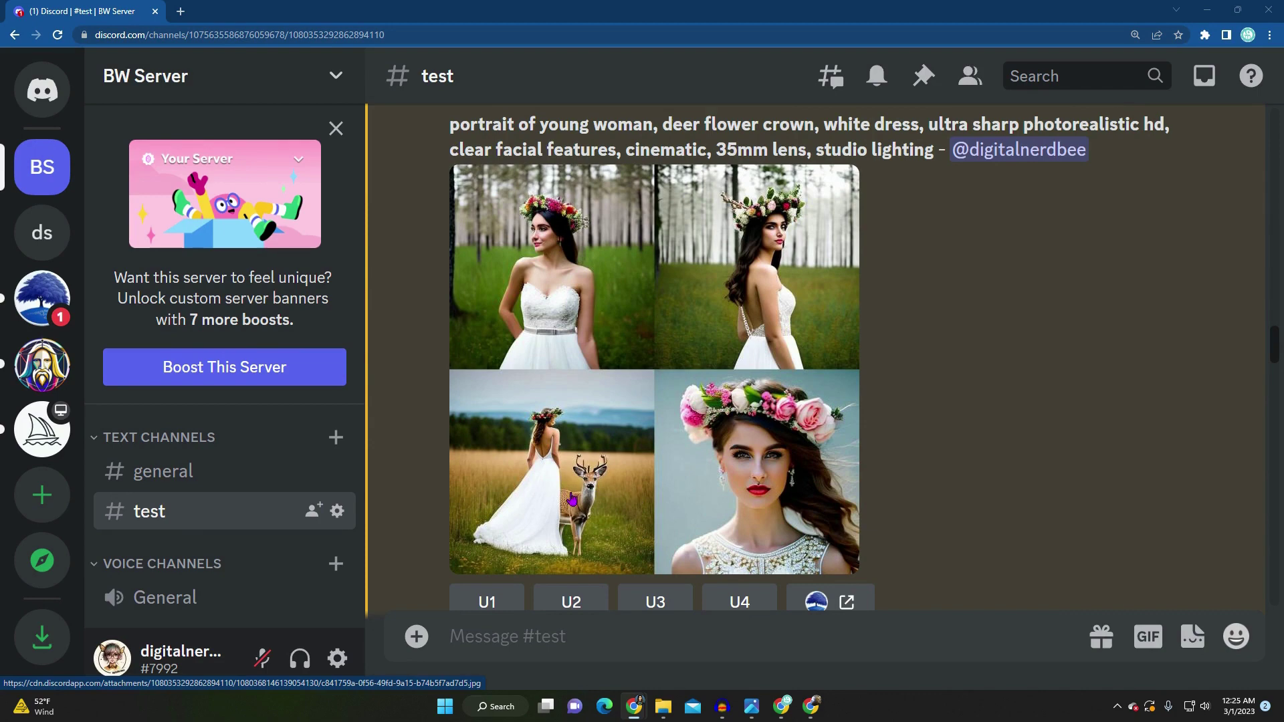
pyautogui.scroll(6, 568, 498)
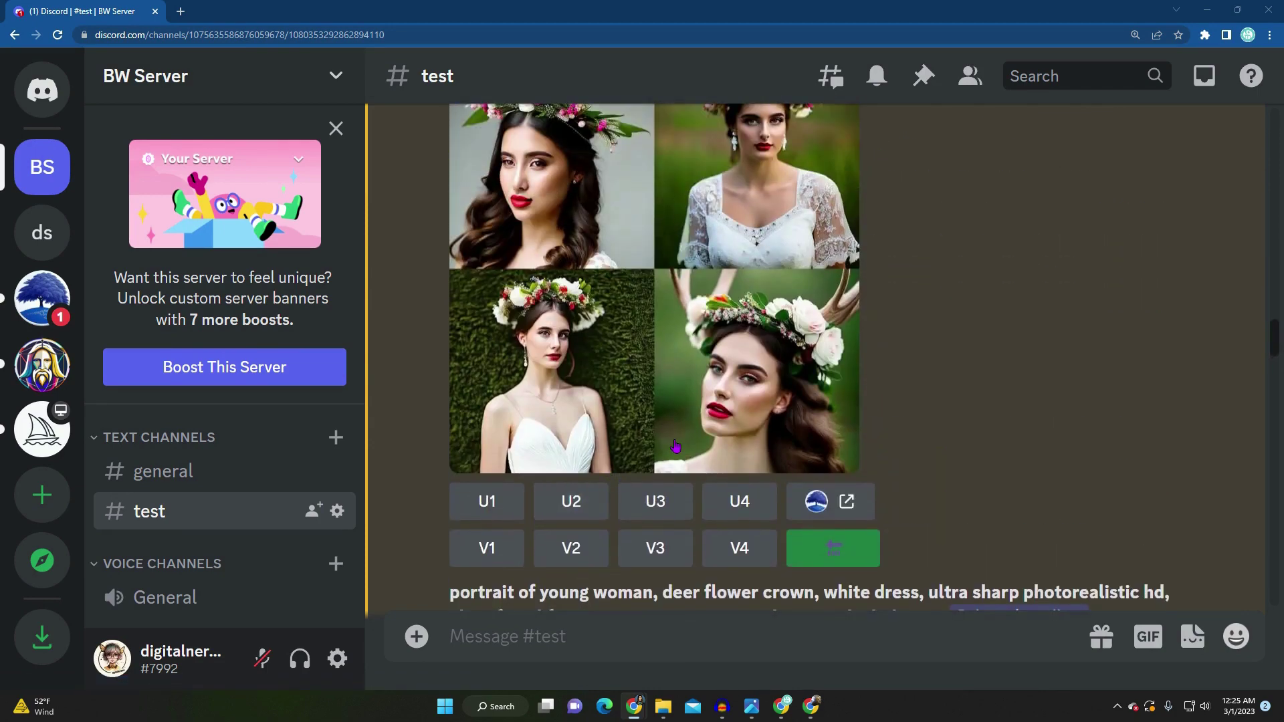
pyautogui.scroll(2, 677, 443)
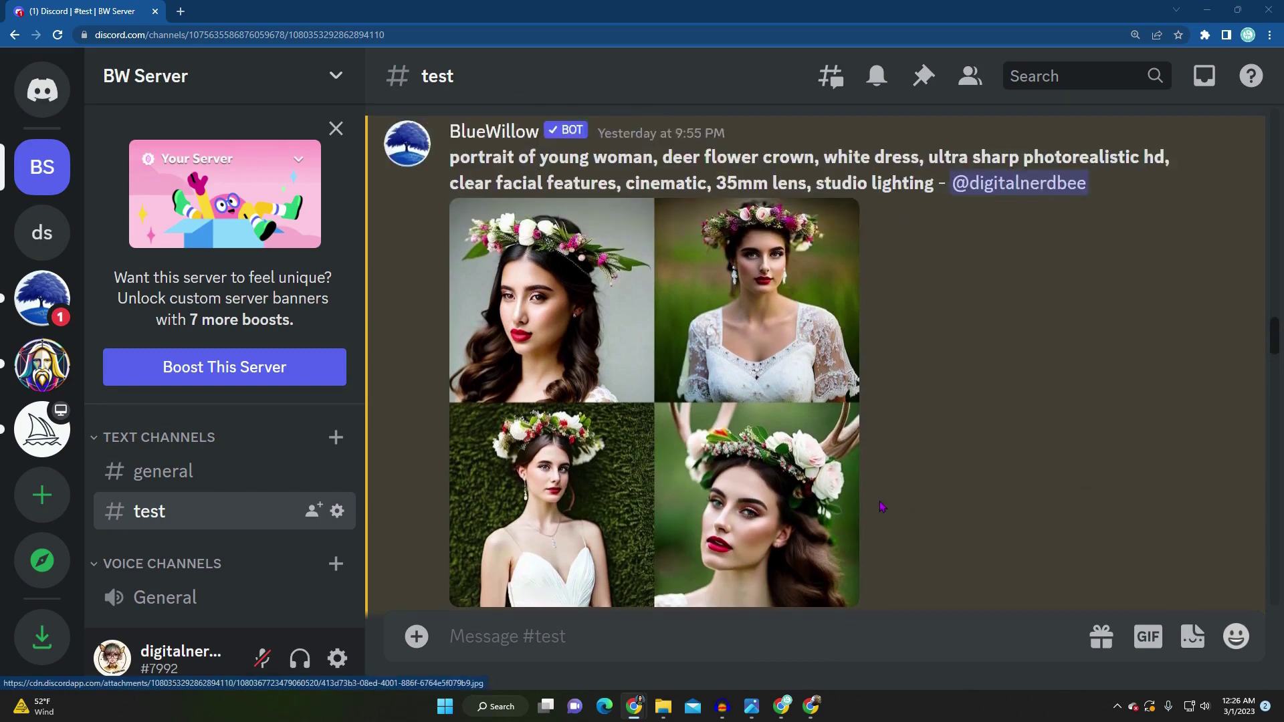
pyautogui.scroll(7, 913, 493)
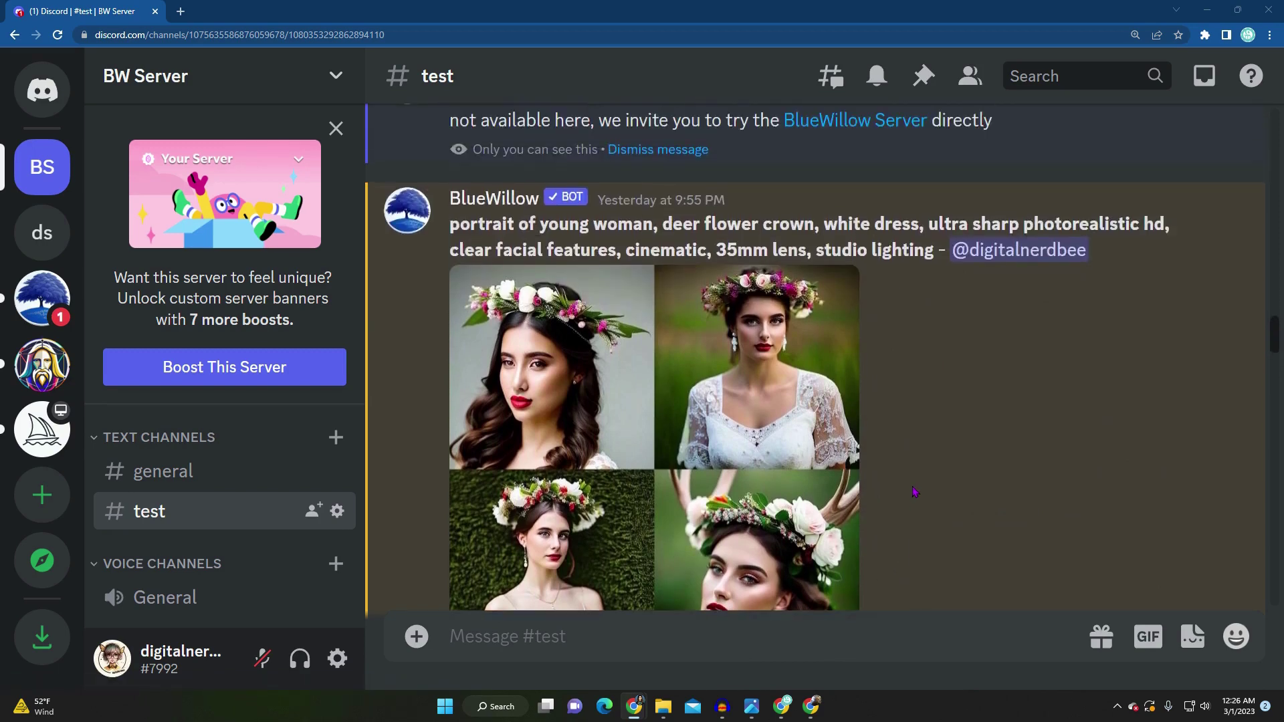
# Step: Look through the earlier flower crown grids back to the "portrait of girl with flower crown" result
pyautogui.scroll(2, 918, 496)
pyautogui.scroll(4, 918, 497)
pyautogui.scroll(7, 918, 496)
pyautogui.scroll(10, 918, 496)
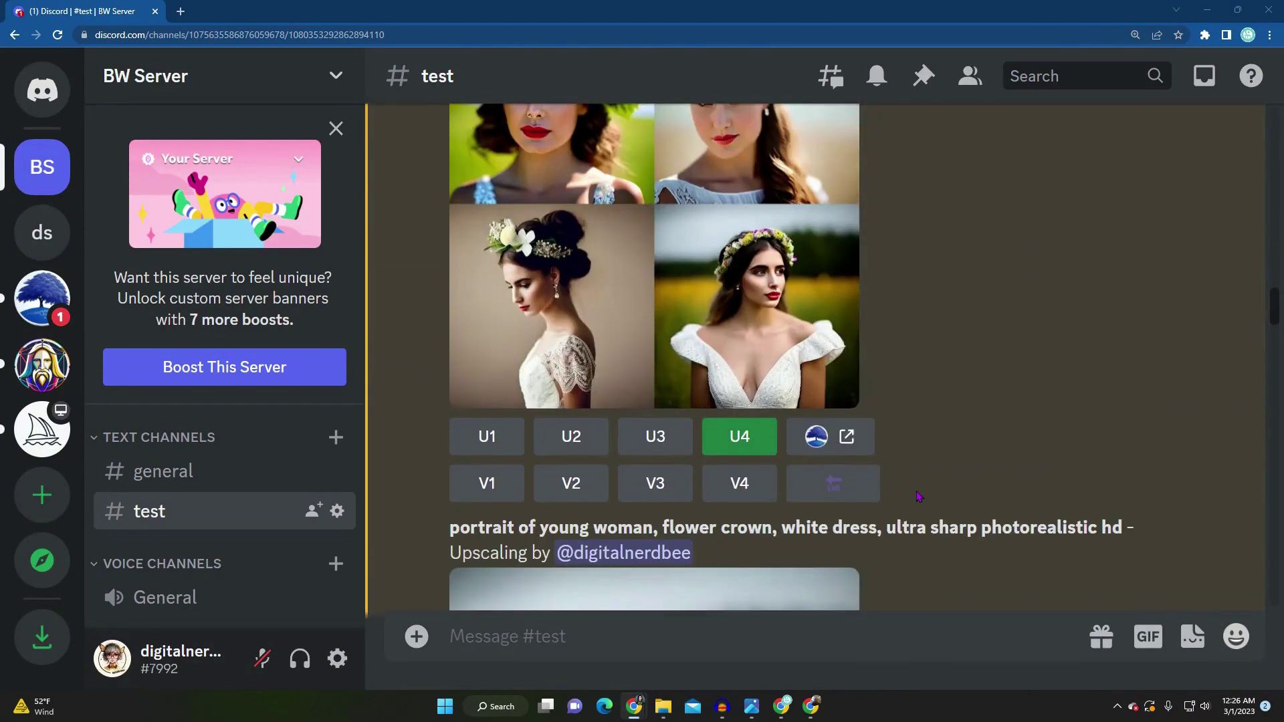
pyautogui.scroll(10, 918, 496)
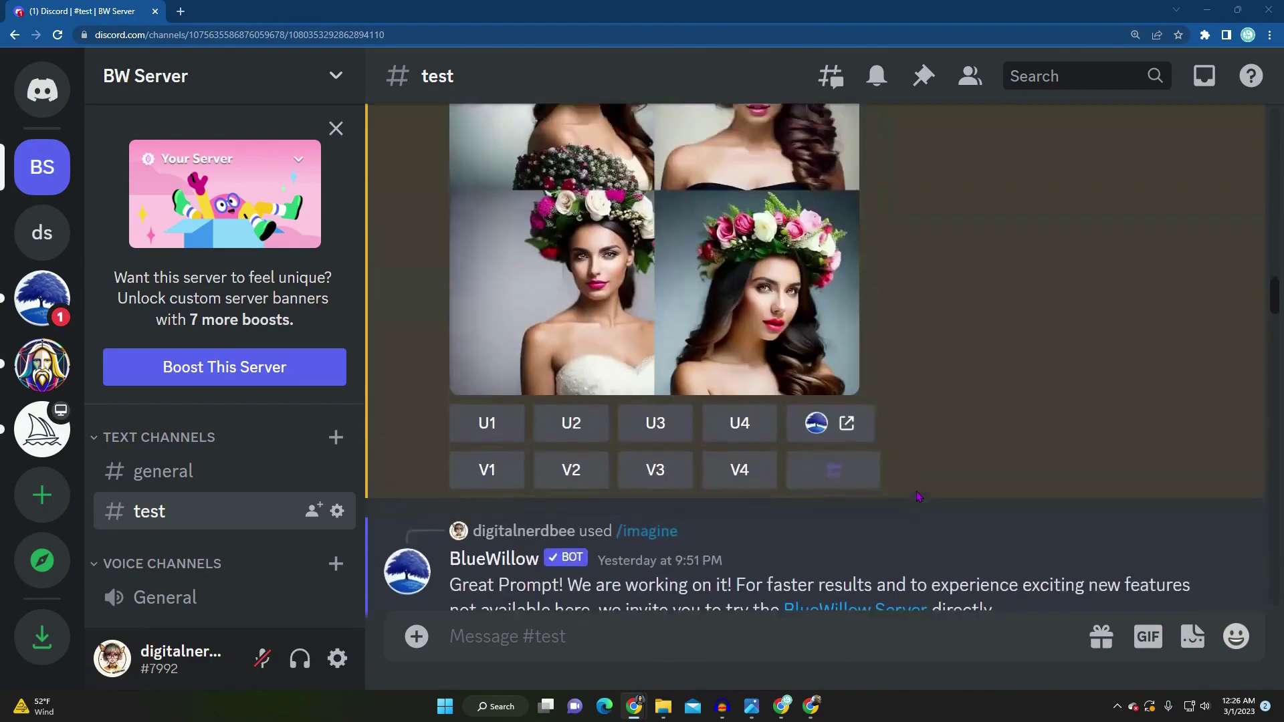
pyautogui.scroll(10, 918, 496)
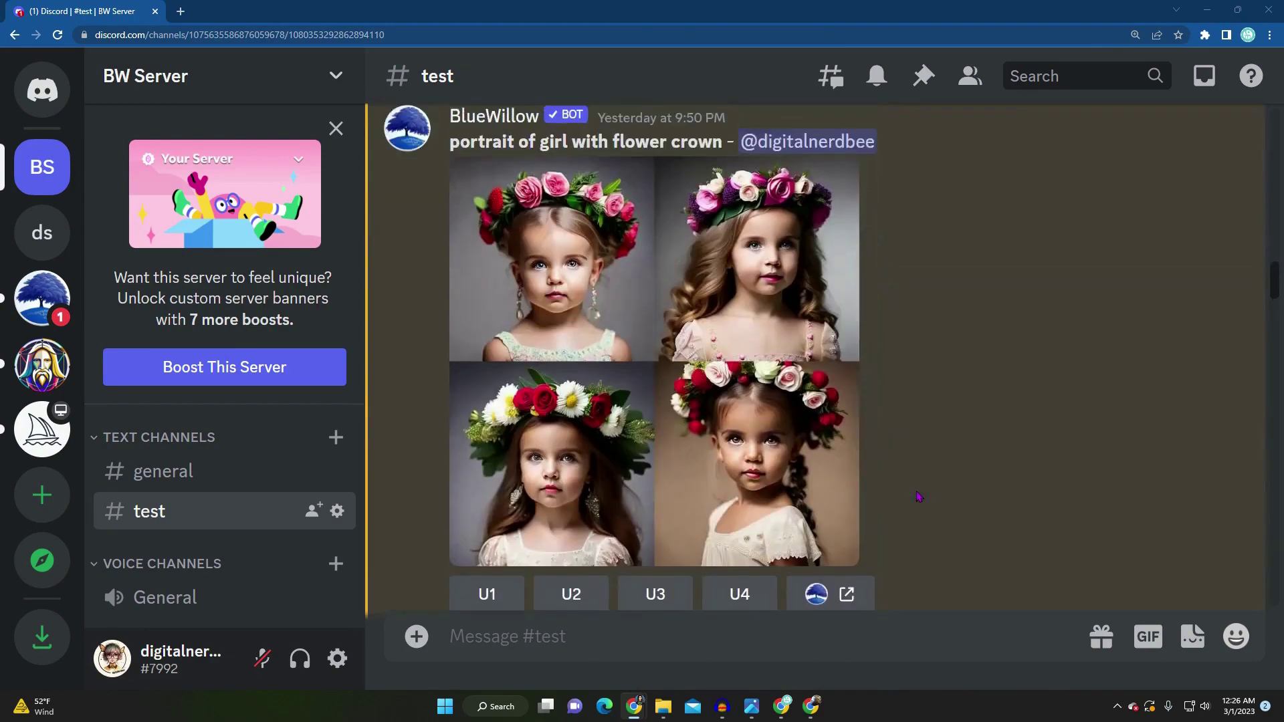
# Step: Examine the grids generated for the young humanoid student studying in an arcade prompt
pyautogui.scroll(5, 918, 496)
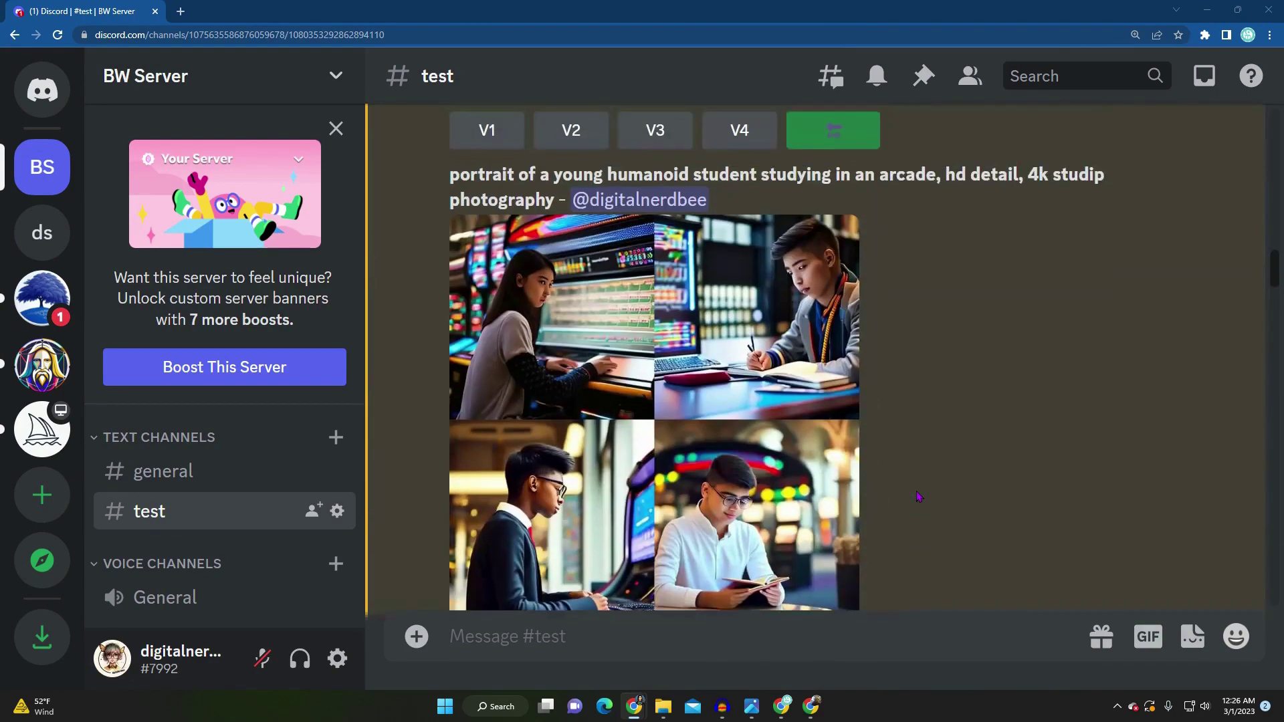
pyautogui.scroll(-1, 918, 496)
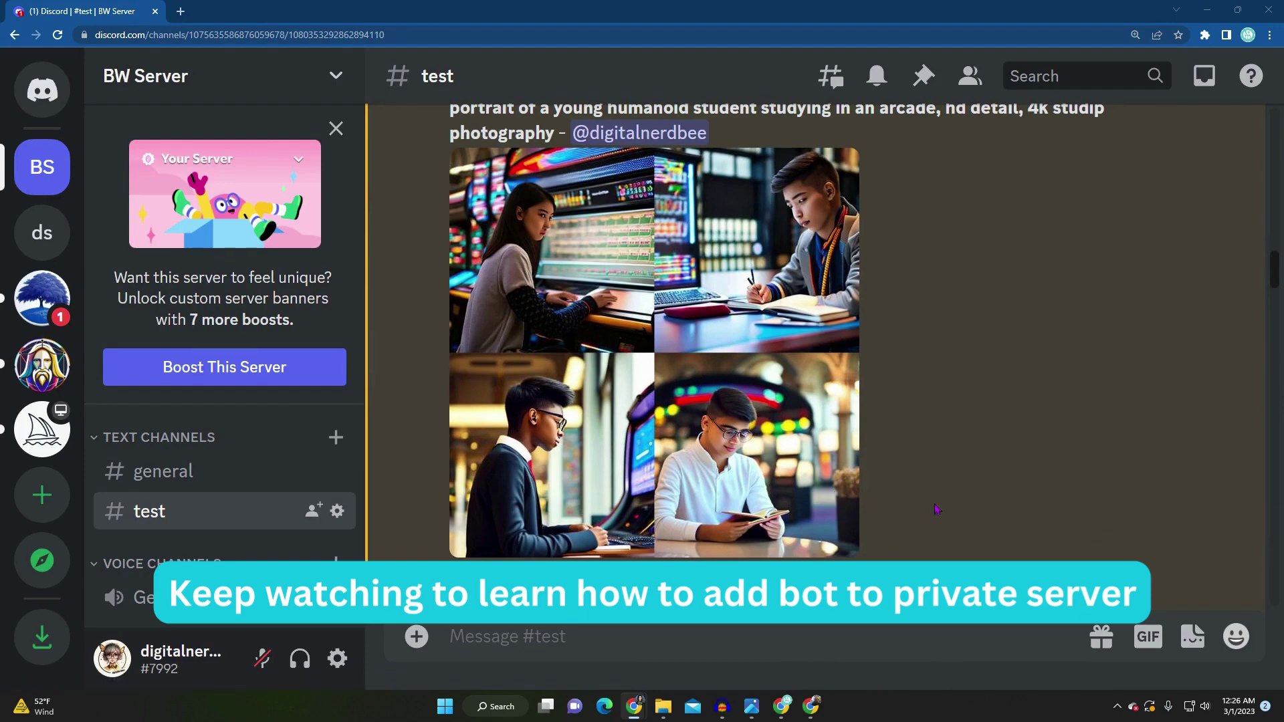
pyautogui.scroll(10, 936, 509)
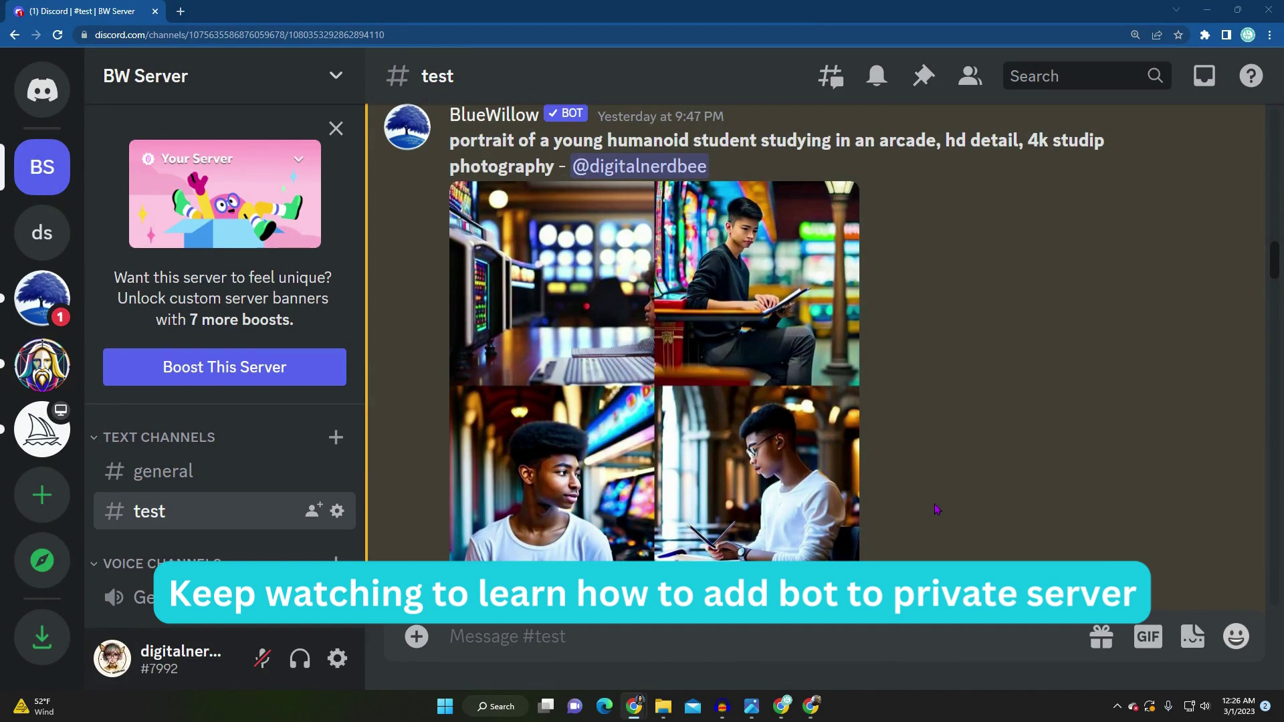
pyautogui.scroll(10, 936, 509)
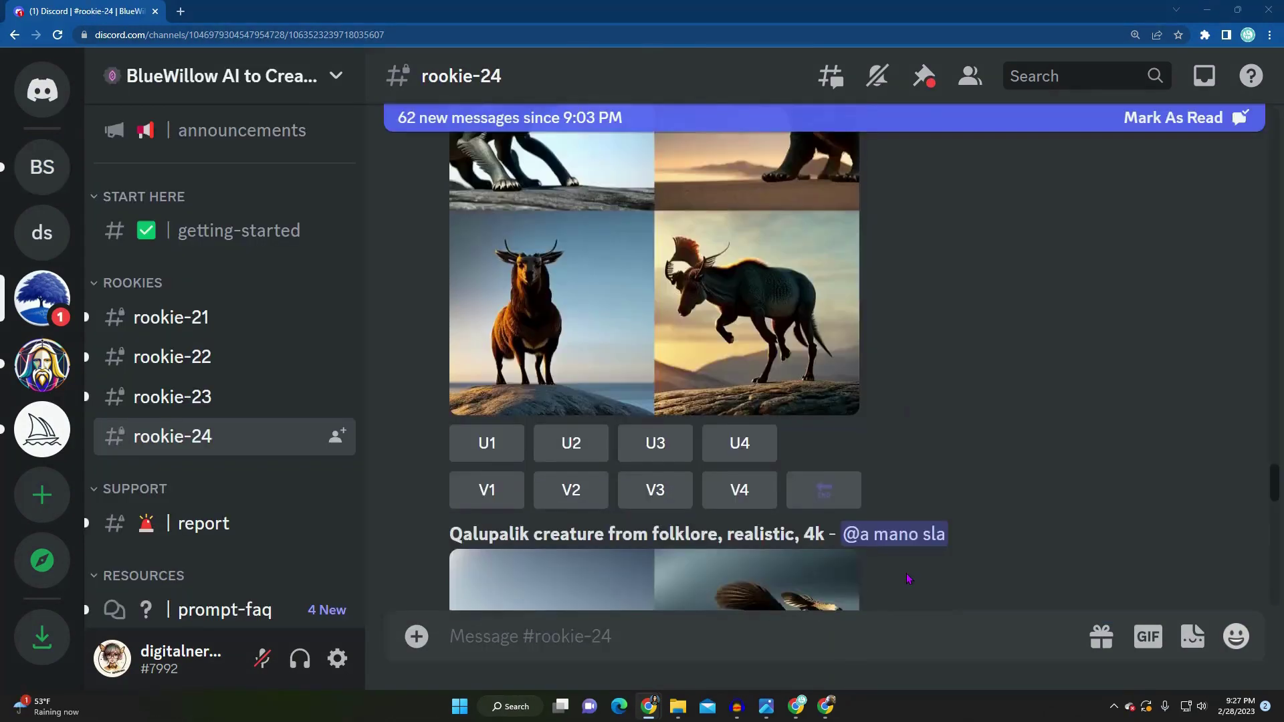
# Step: Look through the folklore creature image grids in the rookie-24 channel of the BlueWillow server
pyautogui.scroll(-10, 907, 567)
pyautogui.scroll(-10, 907, 567)
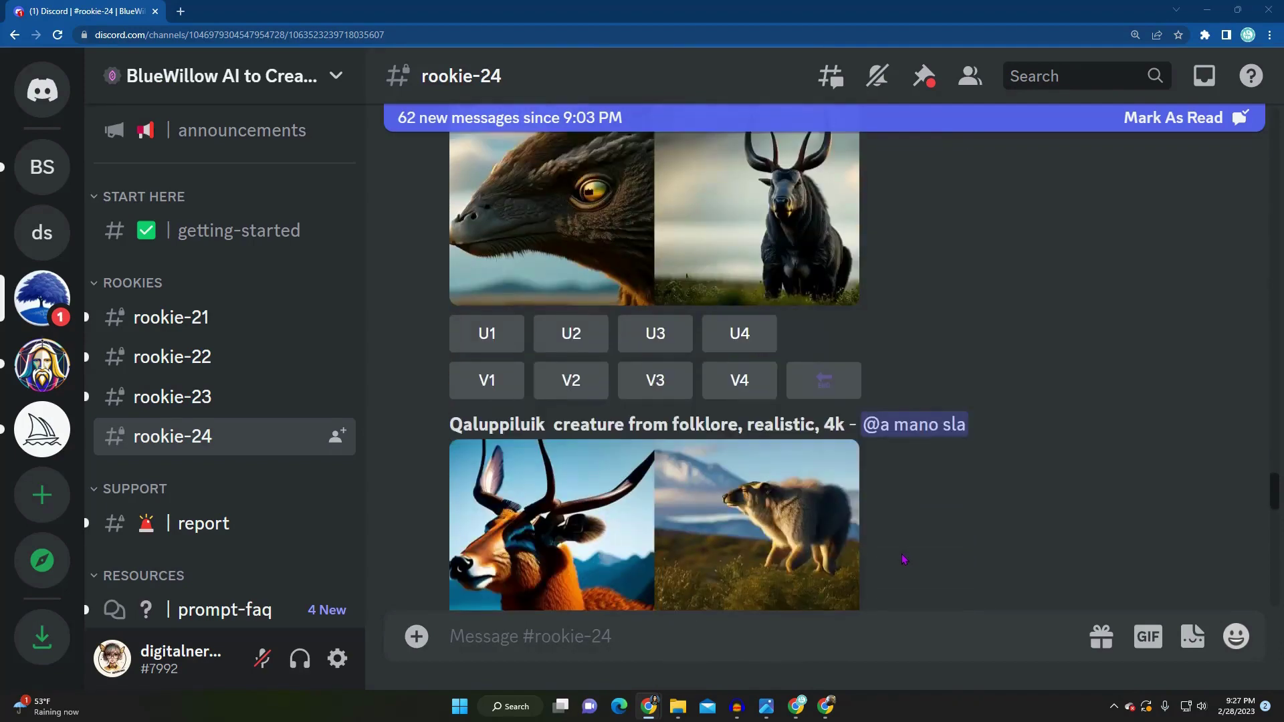
pyautogui.scroll(-4, 904, 560)
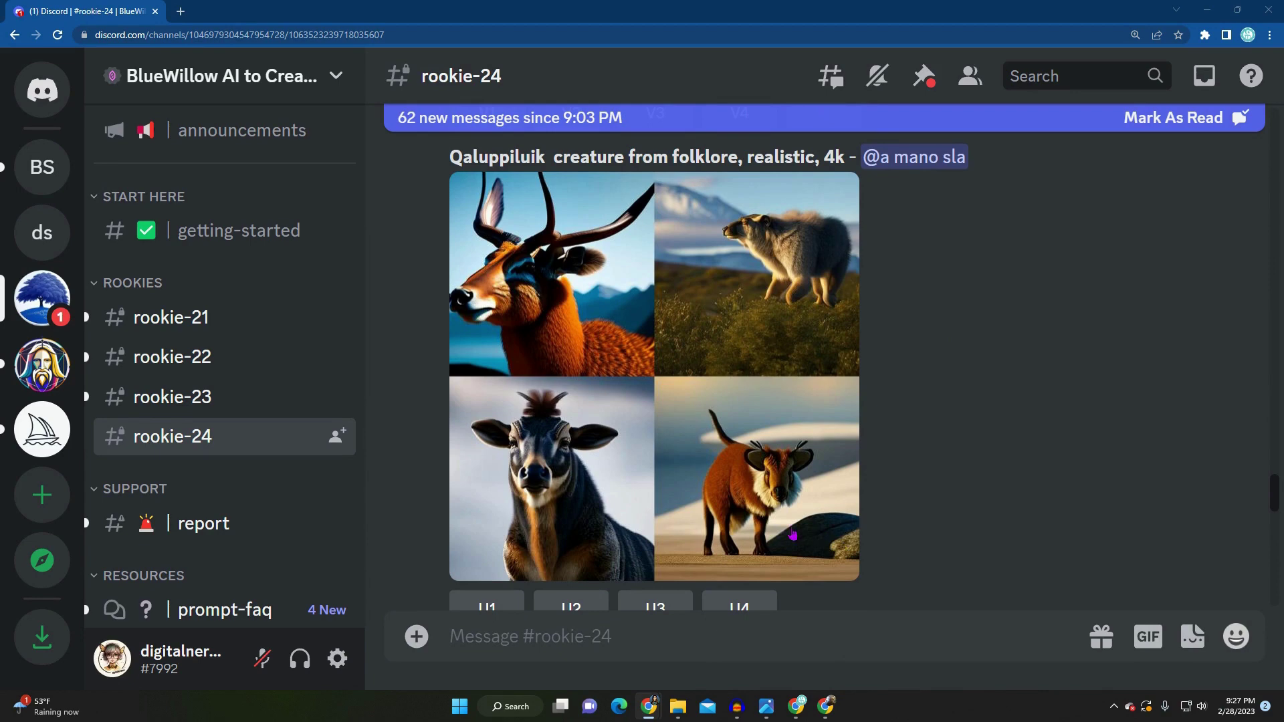
# Step: Go through rookie-21 to the rookie-22 channel and start adding the BlueWillow bot to BW Server from its profile
pyautogui.click(195, 331)
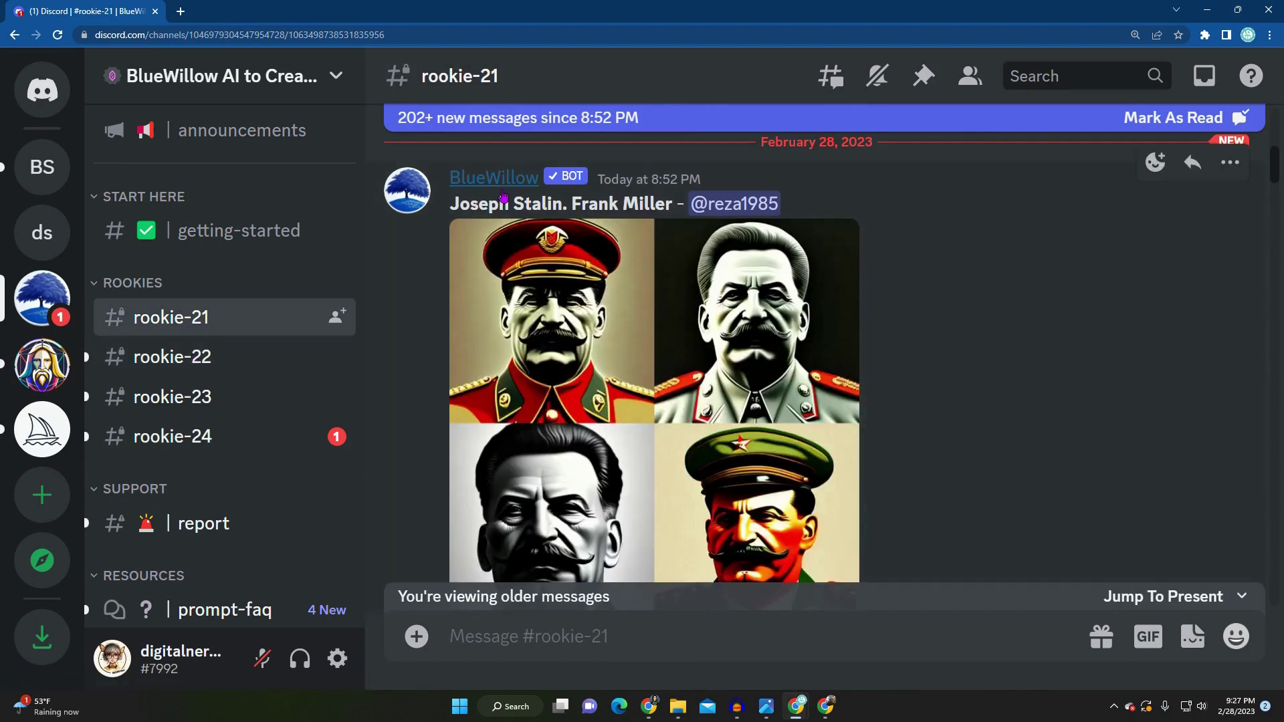
pyautogui.click(172, 374)
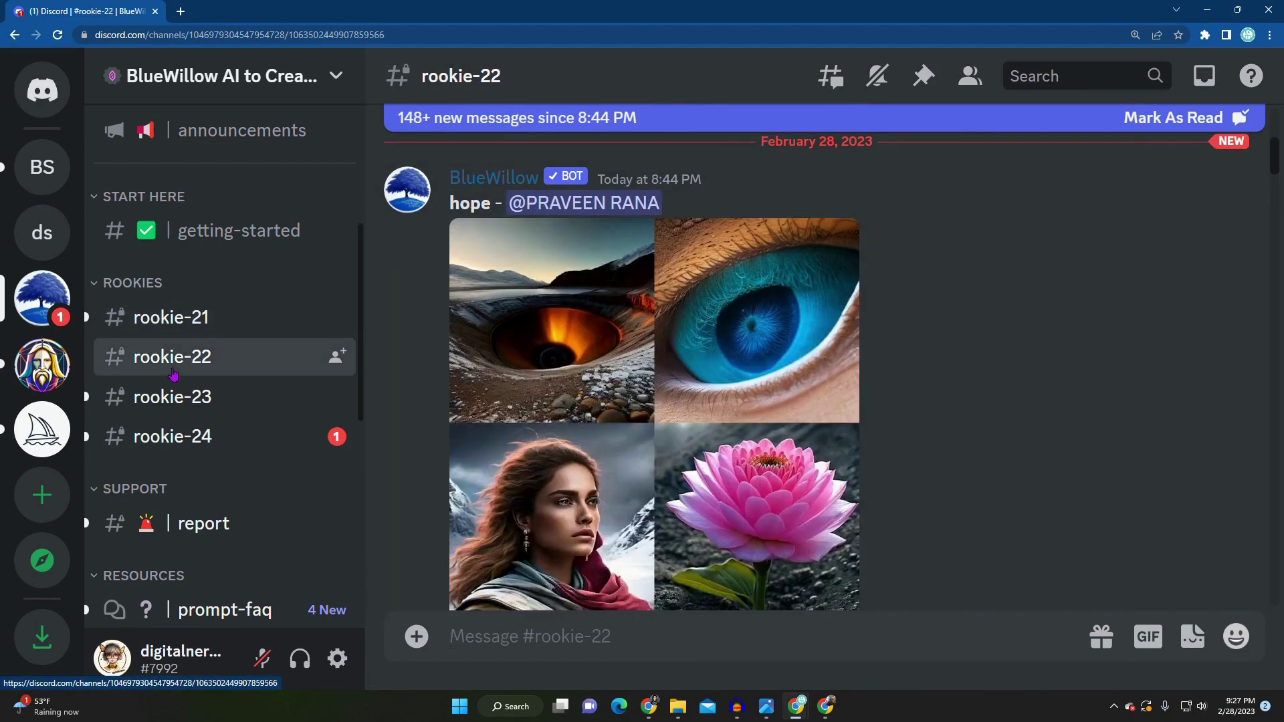
pyautogui.click(486, 182)
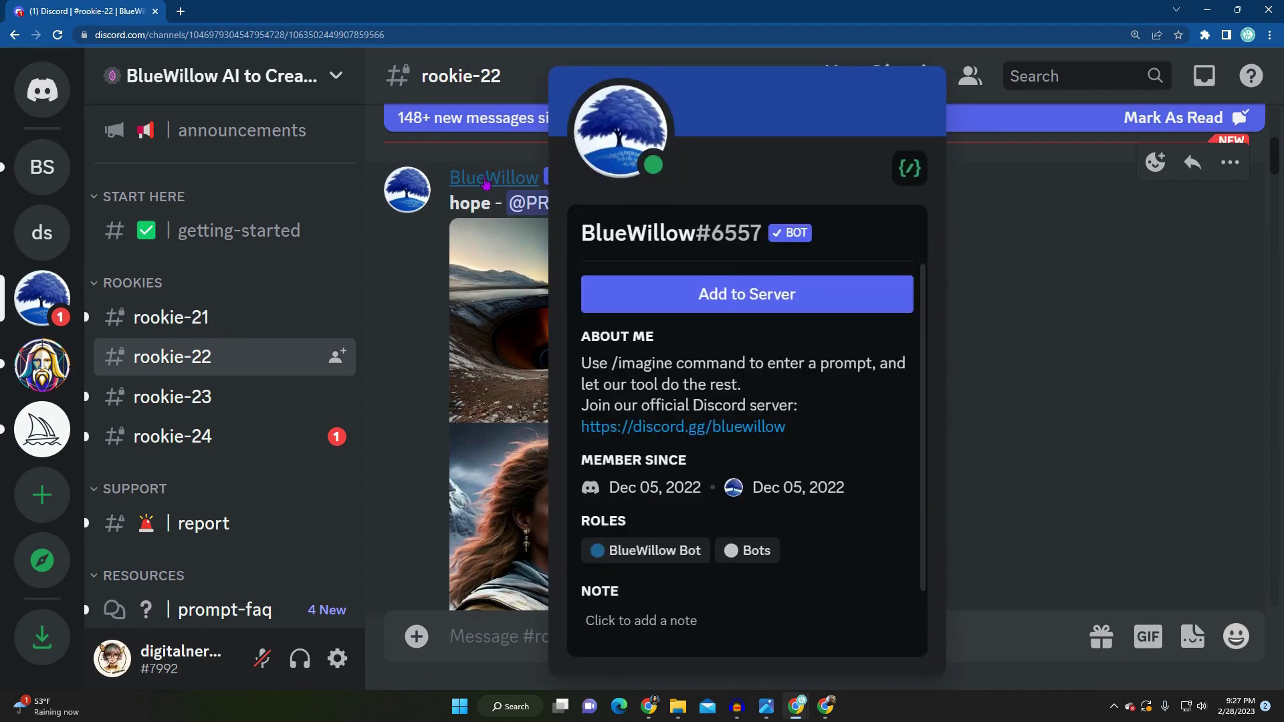
pyautogui.click(668, 307)
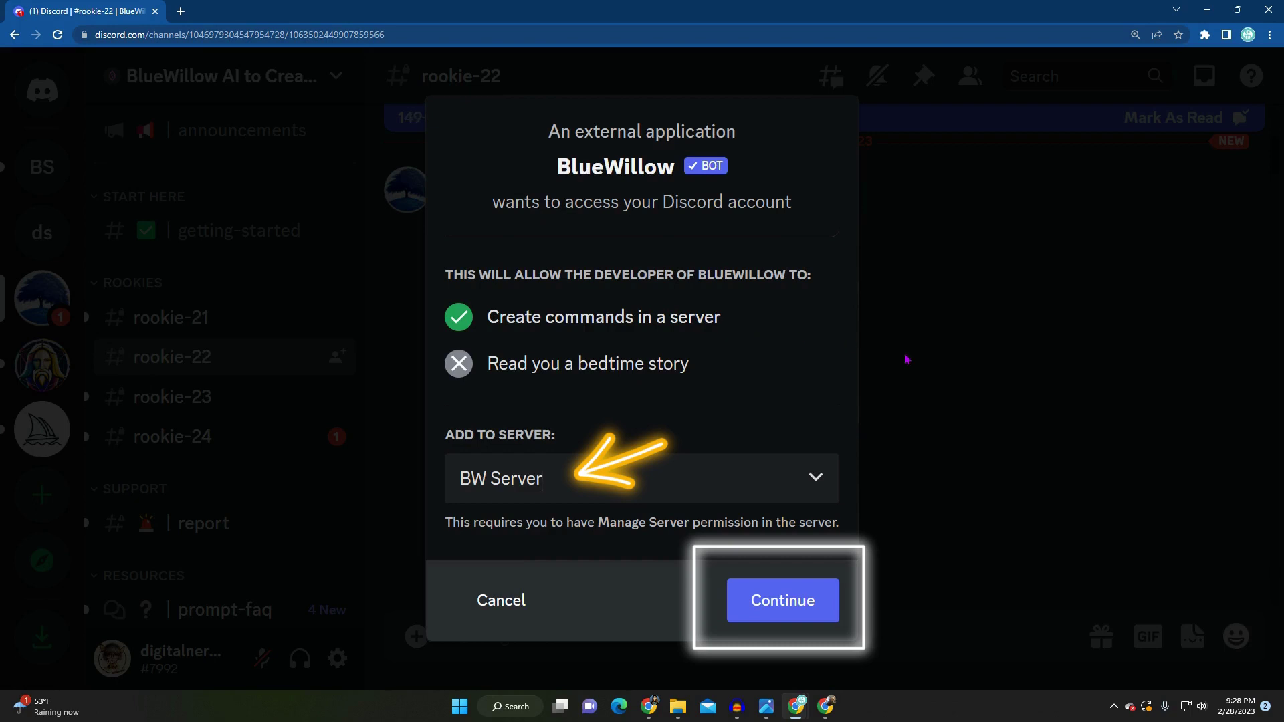
# Step: Authorize the BlueWillow bot on BW Server with all requested permissions, complete the human check and close the confirmation
pyautogui.click(787, 615)
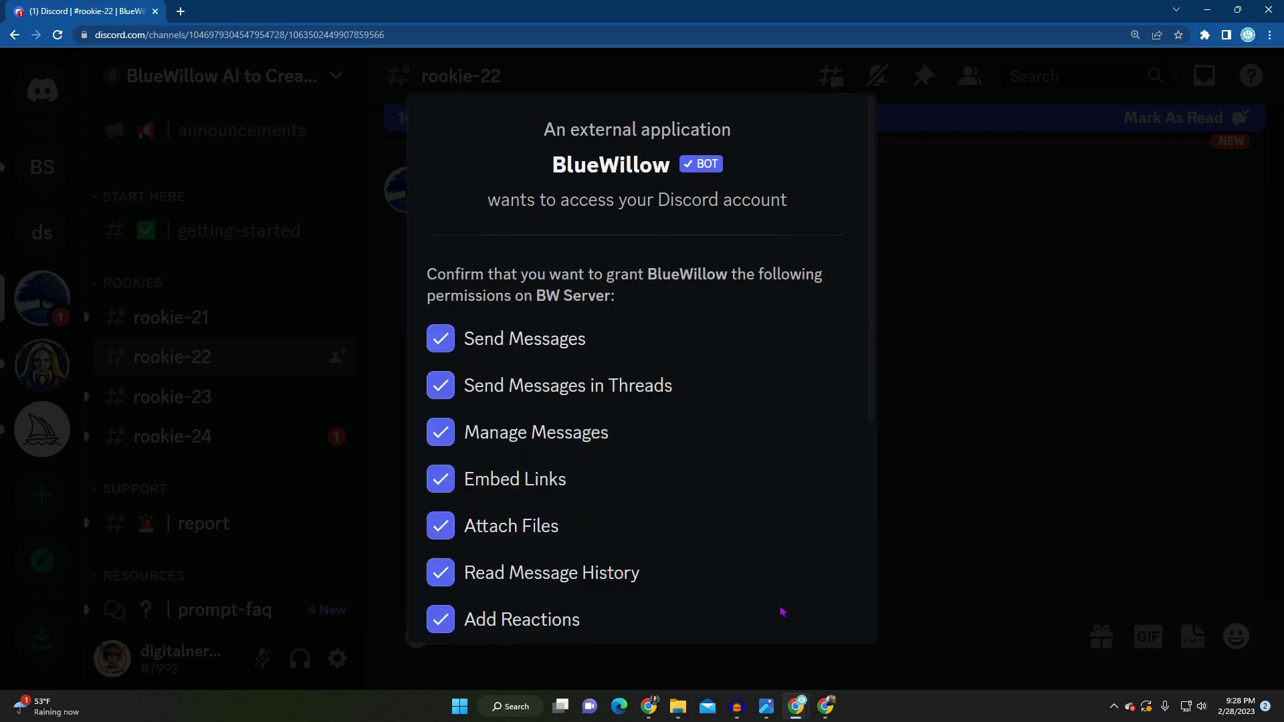
pyautogui.scroll(-5, 779, 608)
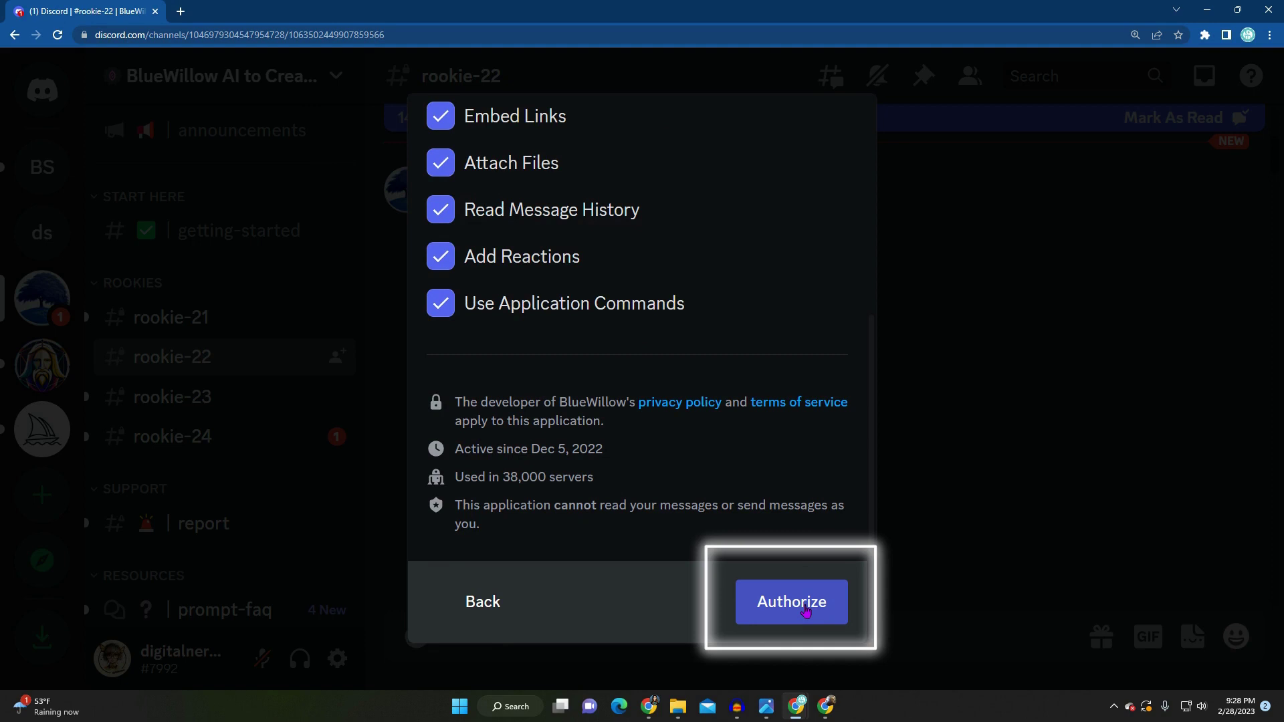
pyautogui.click(806, 612)
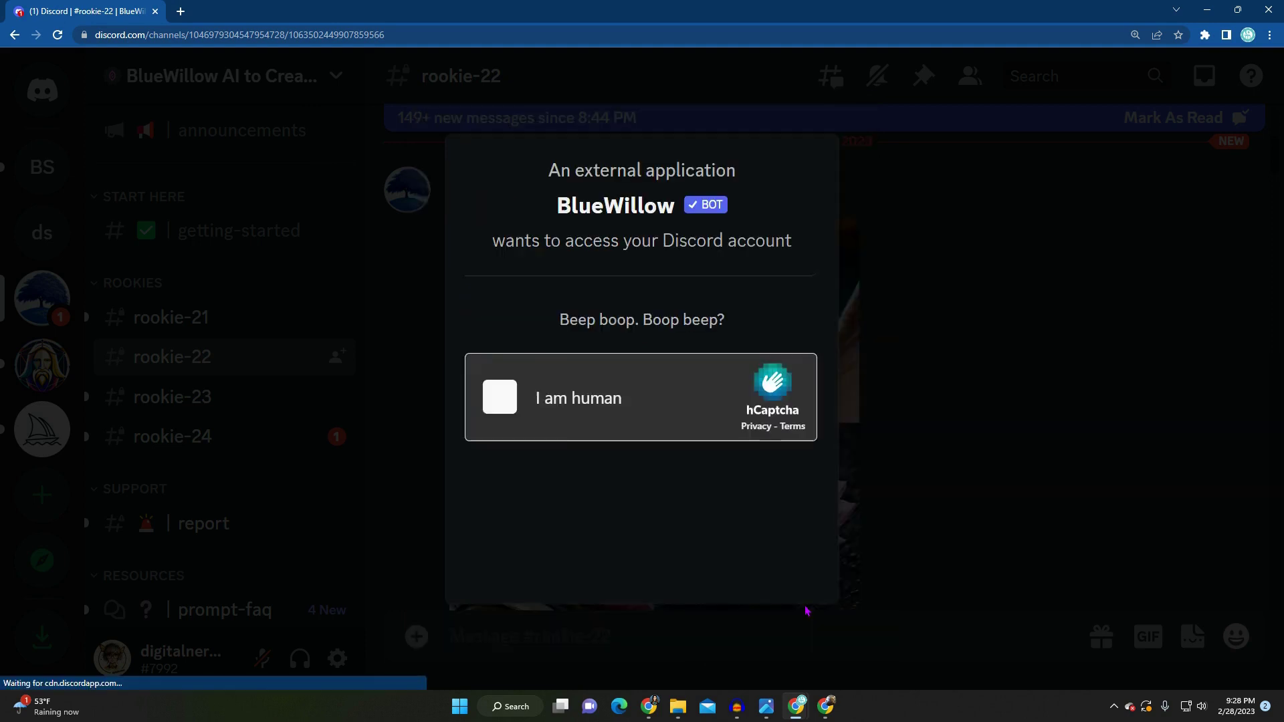
pyautogui.click(510, 409)
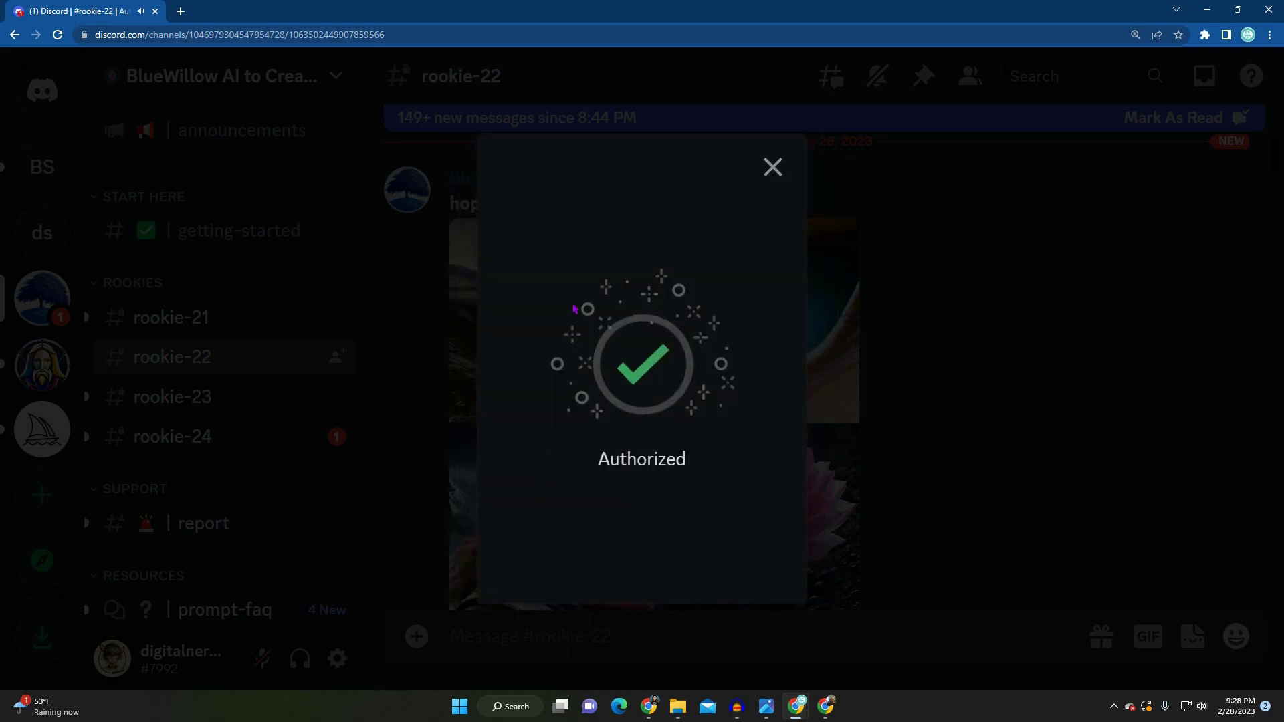
pyautogui.click(772, 168)
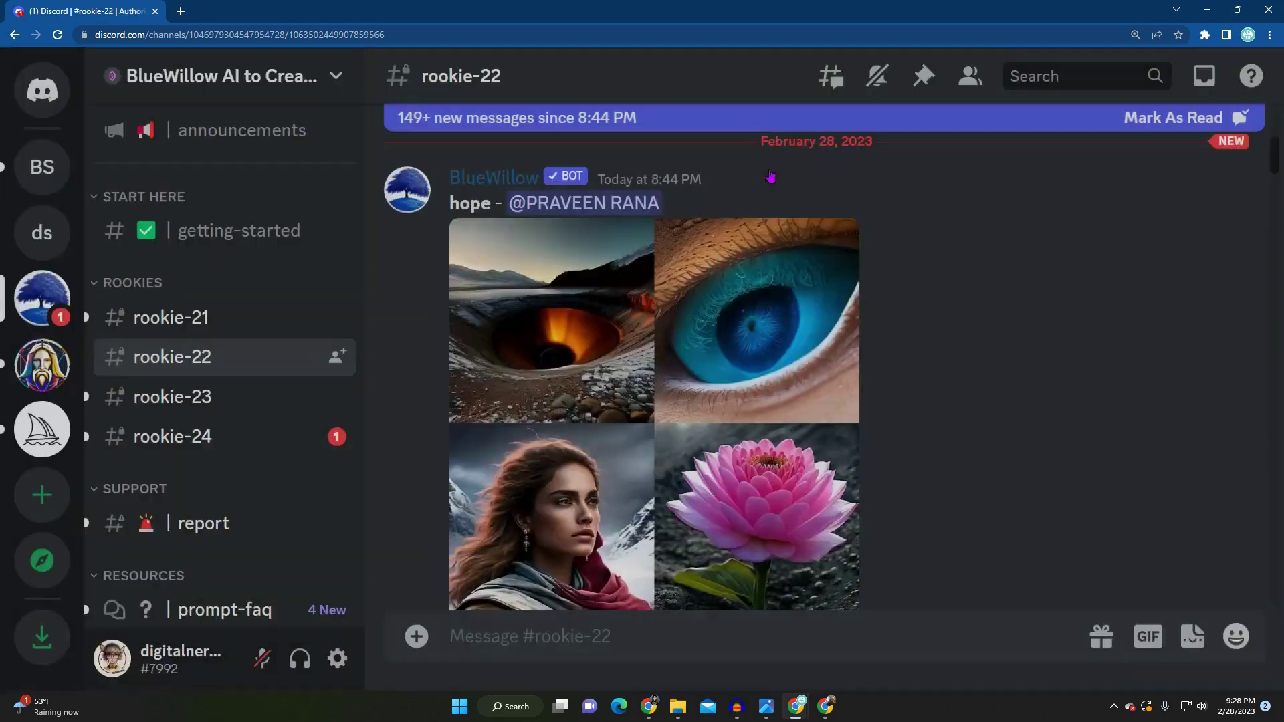
# Step: Open BW Server and look over the black hoodie portrait grids in its test channel
pyautogui.click(37, 172)
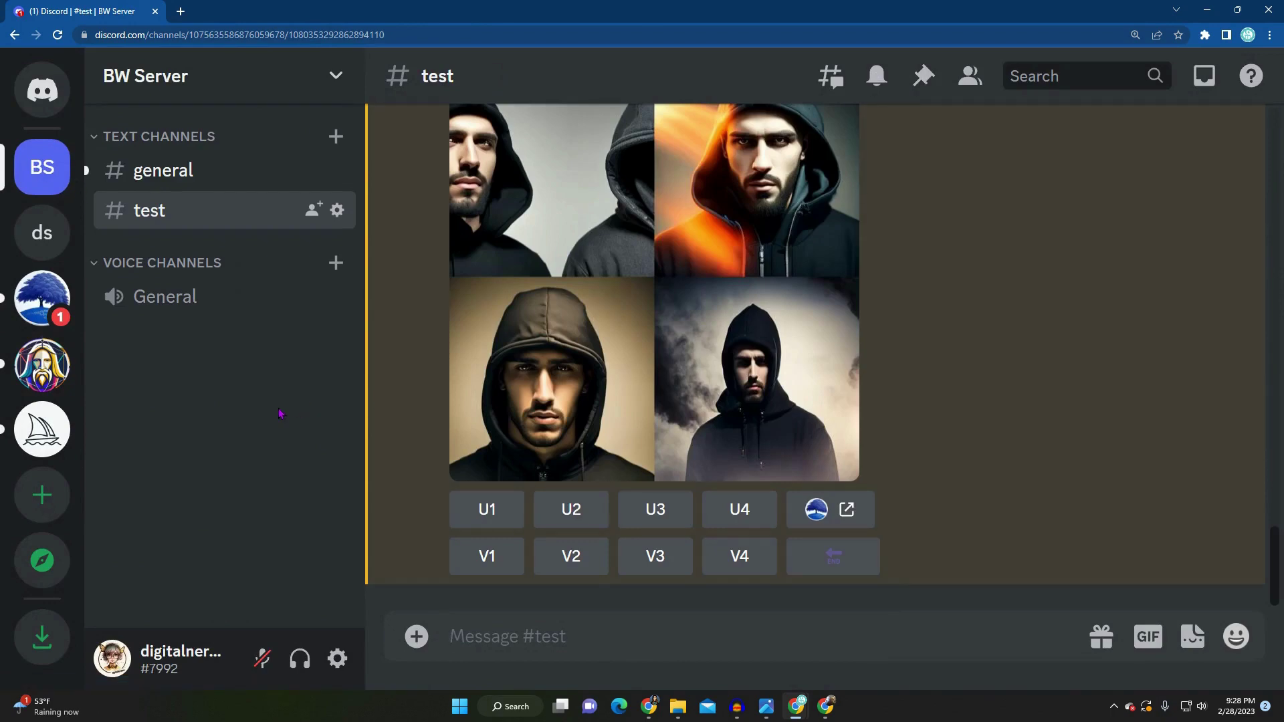
pyautogui.scroll(5, 659, 445)
pyautogui.scroll(-4, 602, 442)
pyautogui.scroll(3, 505, 438)
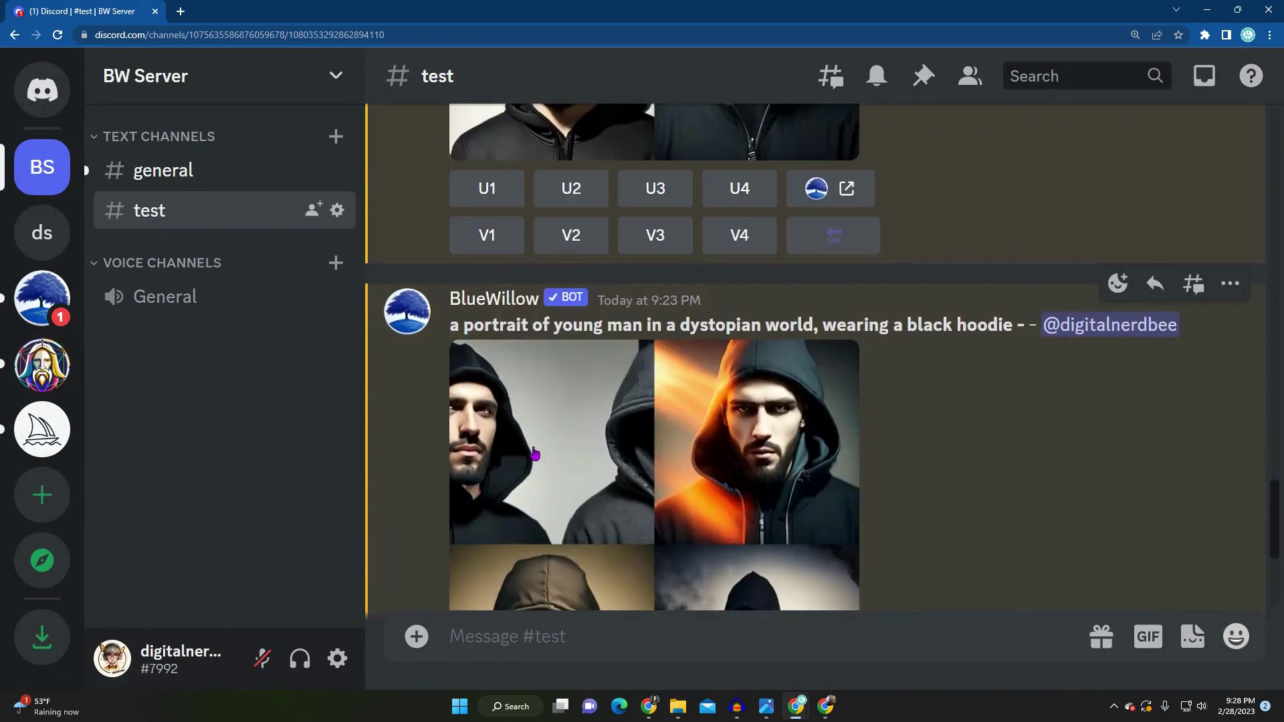
pyautogui.scroll(-3, 505, 437)
# Step: Check BW Server's general channel for the BlueWillow announcements and the bot's join message, and return to the test channel
pyautogui.click(213, 175)
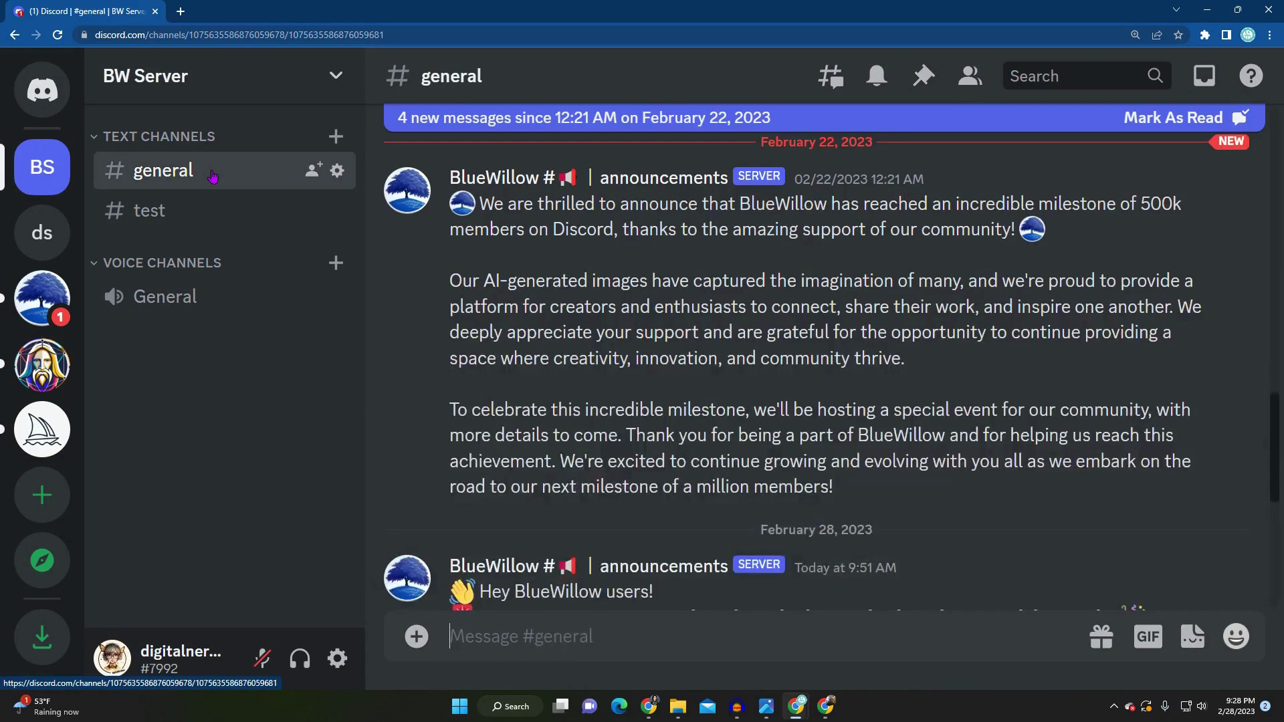
pyautogui.scroll(-7, 614, 535)
pyautogui.scroll(5, 614, 535)
pyautogui.scroll(-5, 613, 535)
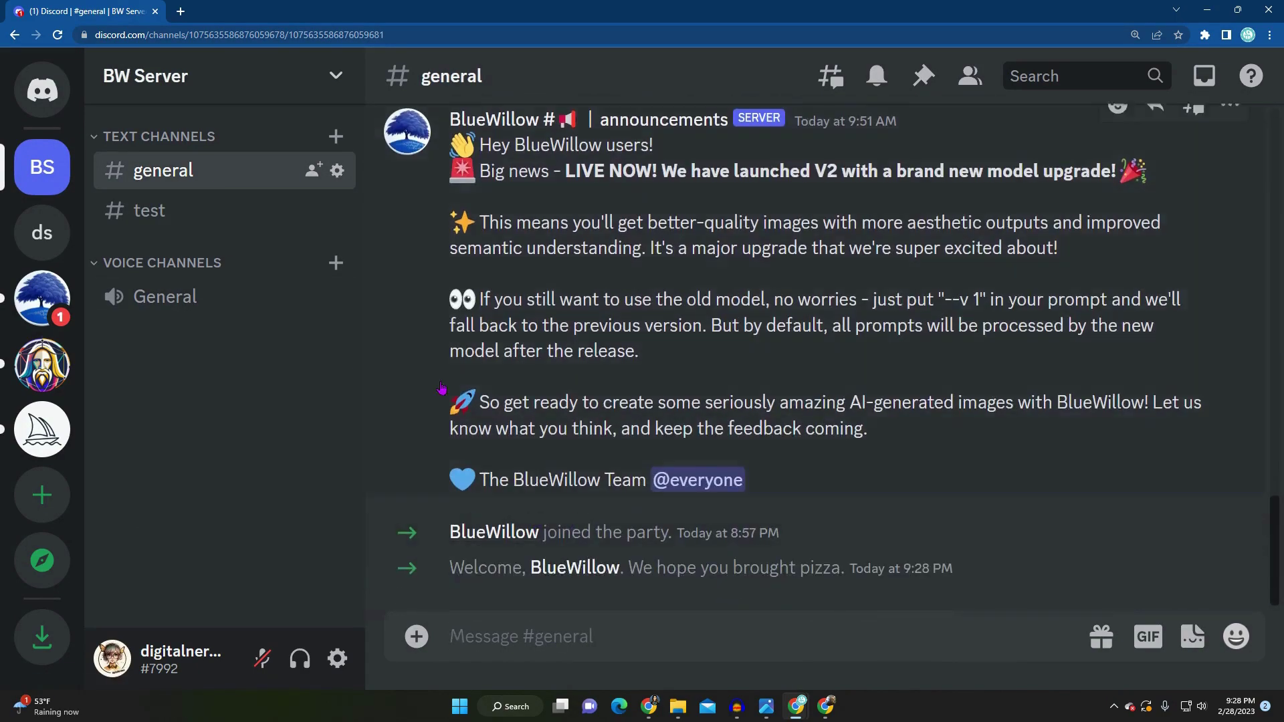
pyautogui.click(170, 223)
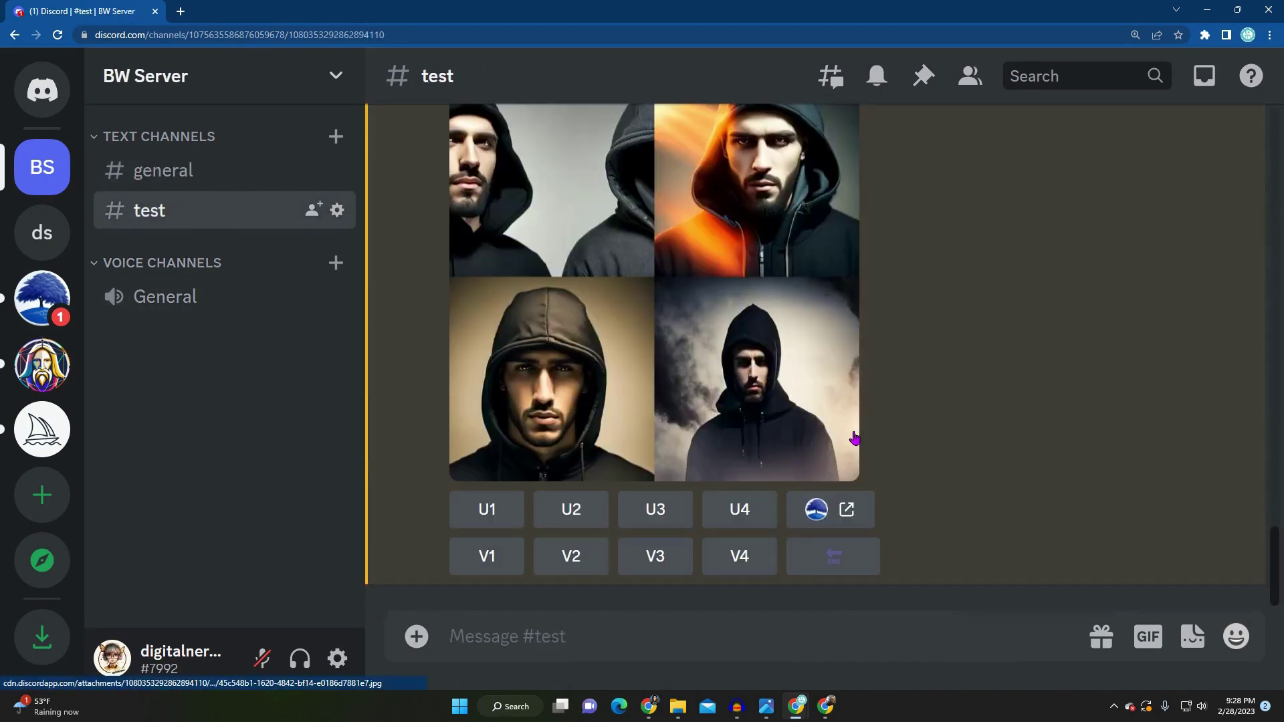